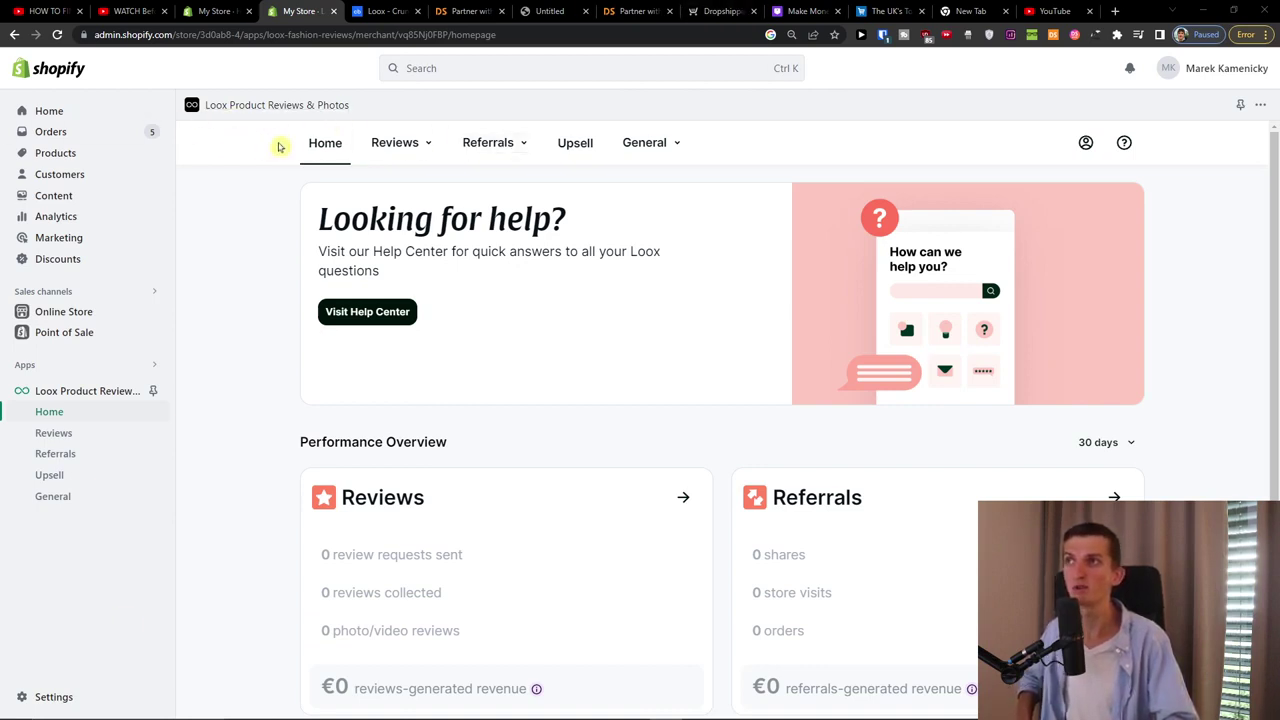
# Go to Loox's Import reviews page and read the AliExpress import instructions.
pyautogui.click(424, 147)
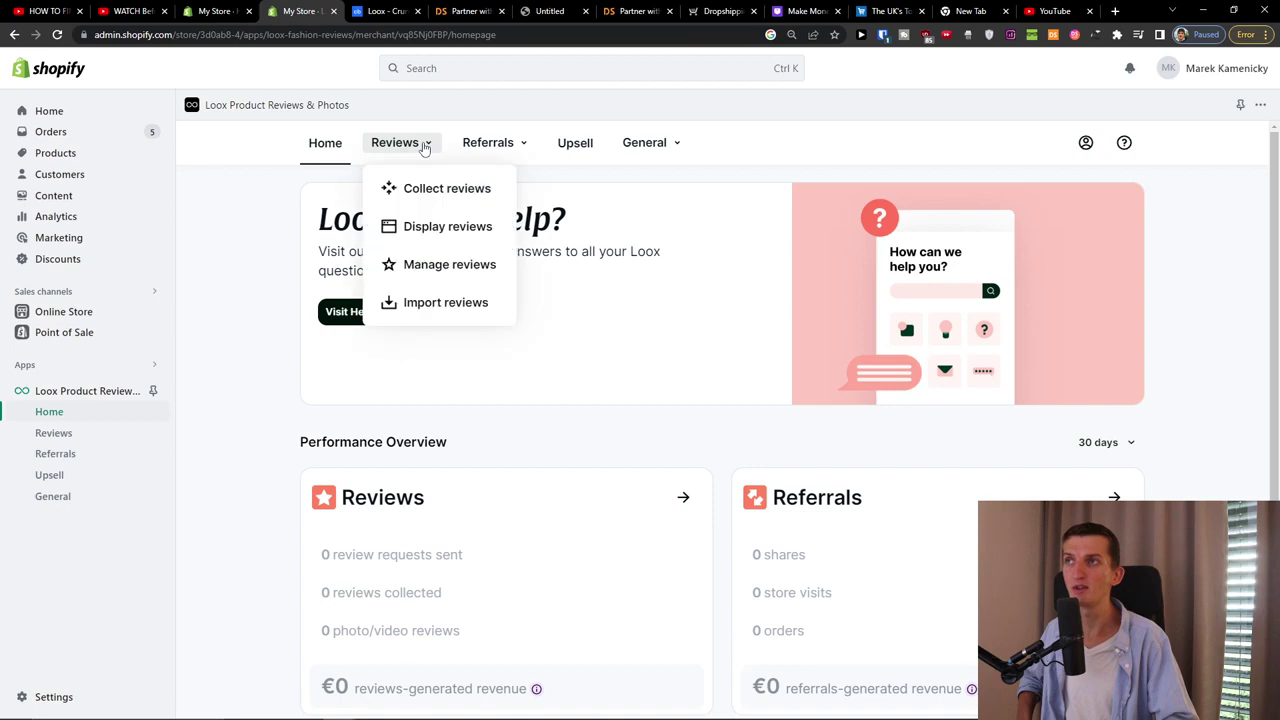
pyautogui.click(446, 303)
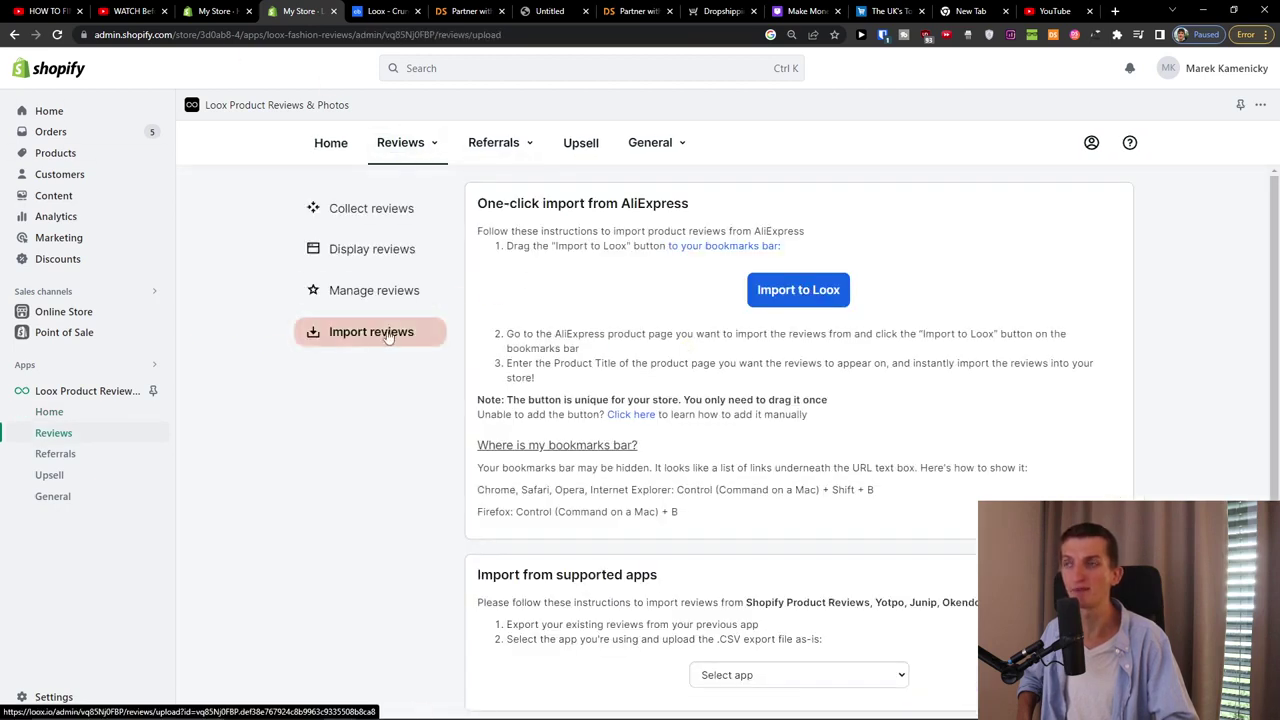
pyautogui.moveTo(478, 231); pyautogui.dragTo(829, 234)
pyautogui.moveTo(506, 246); pyautogui.dragTo(720, 246)
pyautogui.click(791, 249)
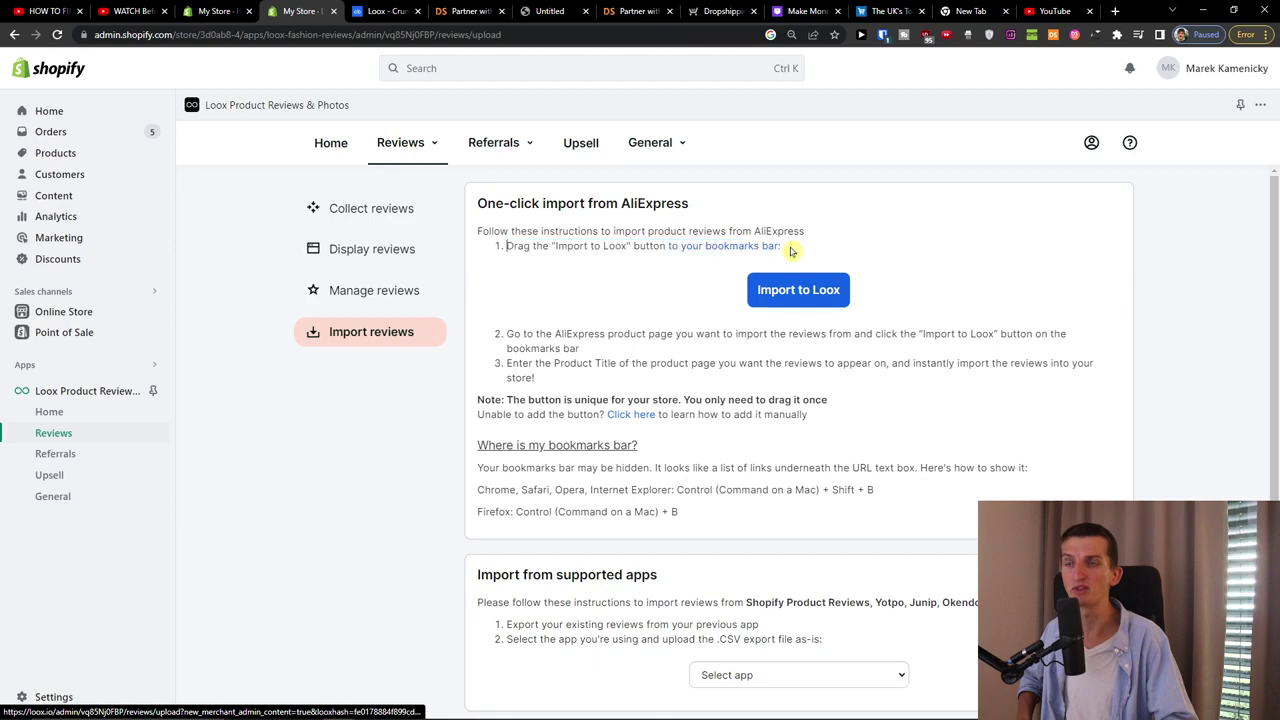
# Try the Import to Loox button and dismiss its drag-instructions pop-up.
pyautogui.click(813, 308)
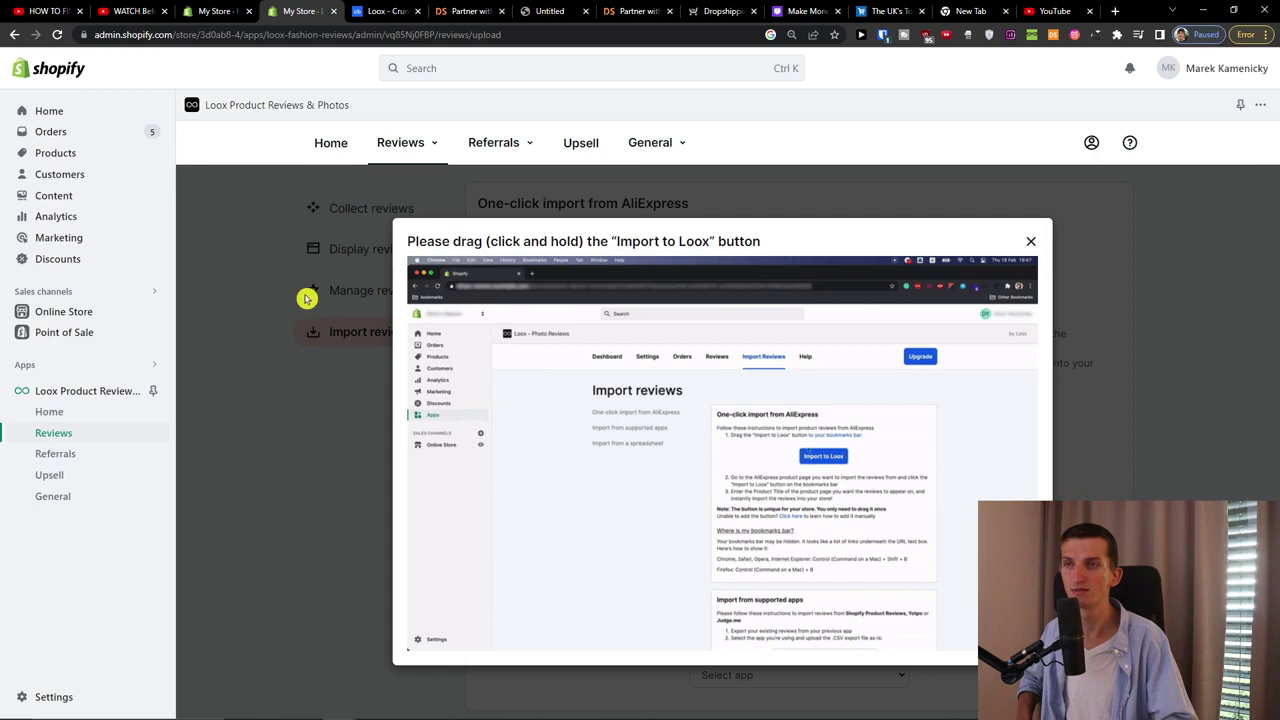
pyautogui.click(1031, 242)
pyautogui.moveTo(767, 310); pyautogui.dragTo(1118, 12)
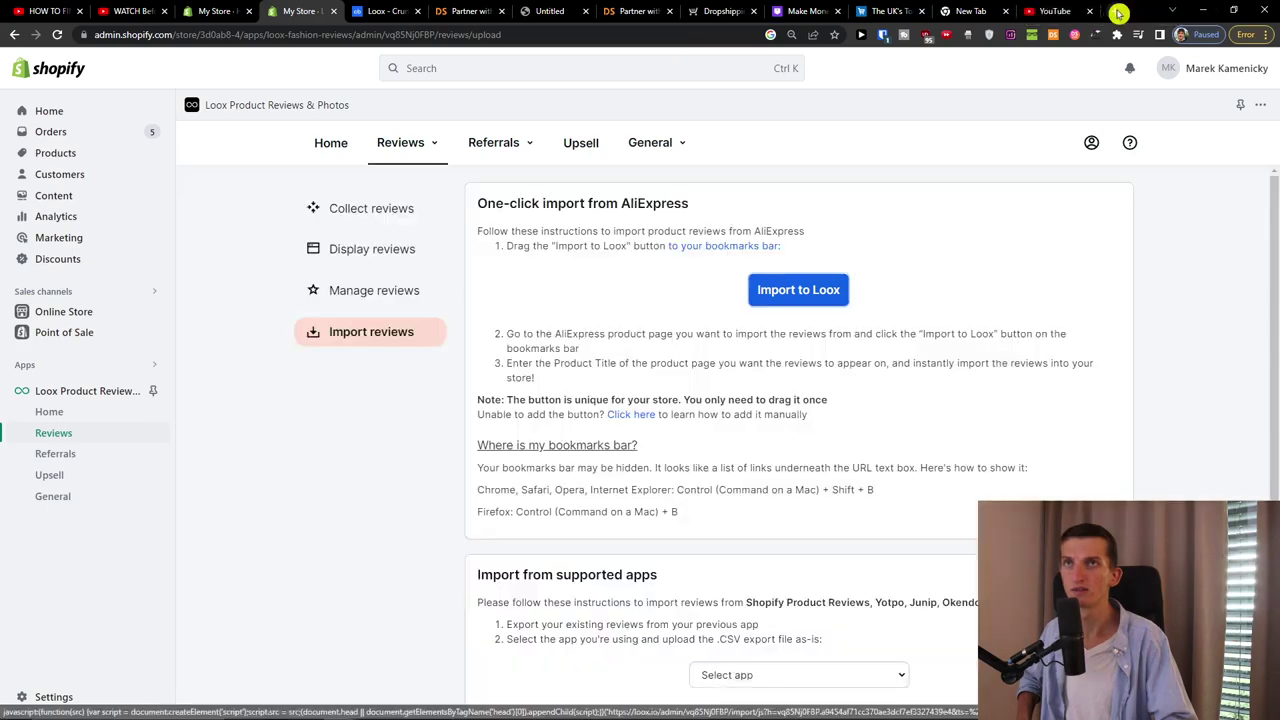
pyautogui.click(805, 290)
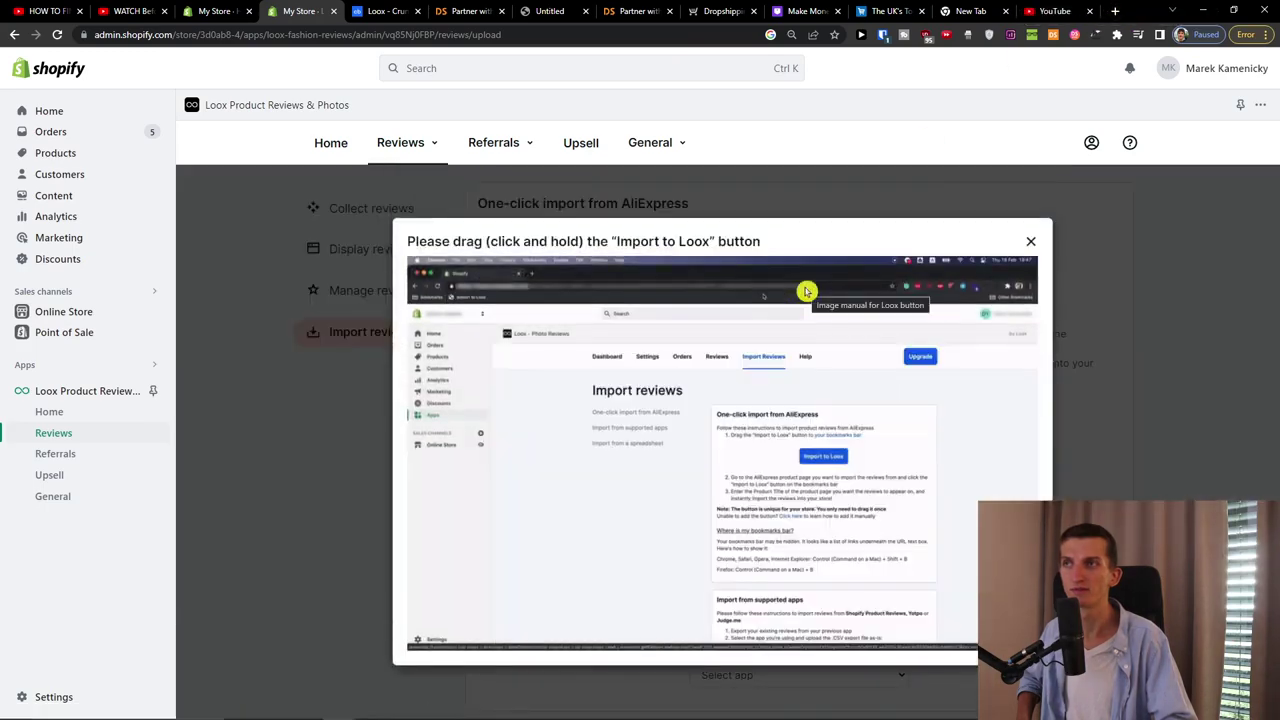
pyautogui.click(1031, 241)
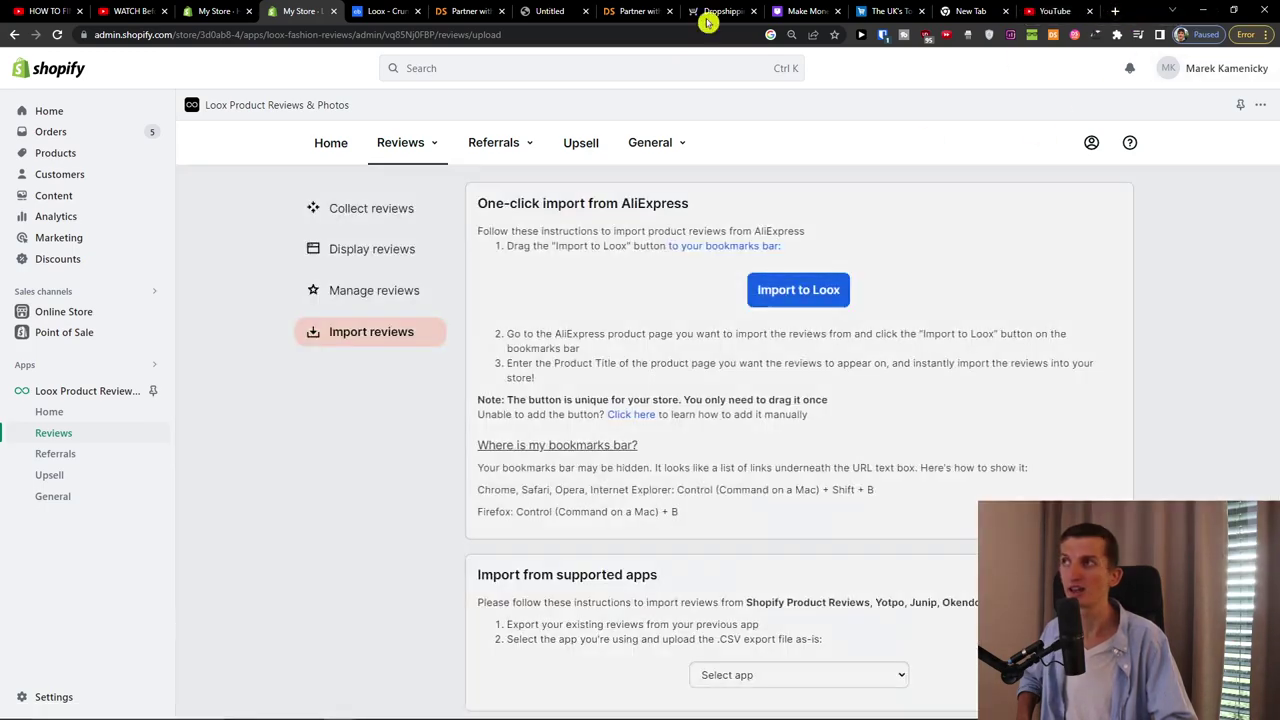
# Show Chrome's bookmarks bar.
pyautogui.click(1268, 36)
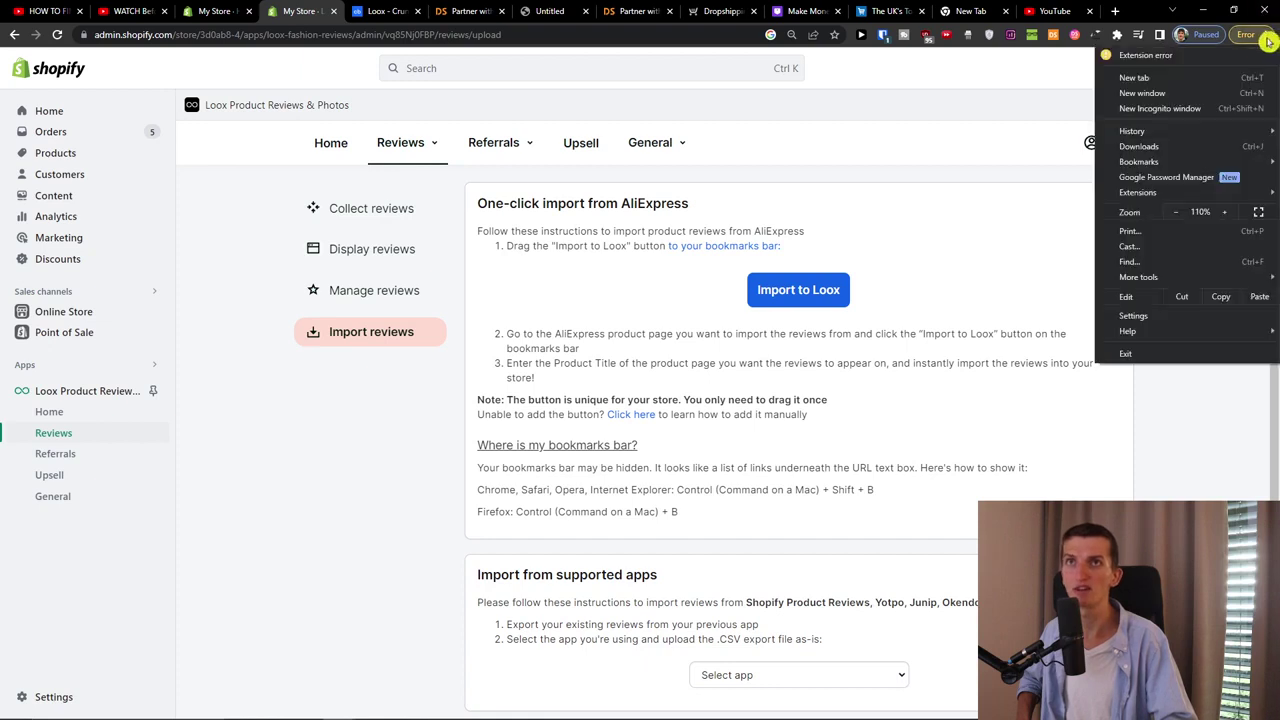
pyautogui.moveTo(1255, 165)
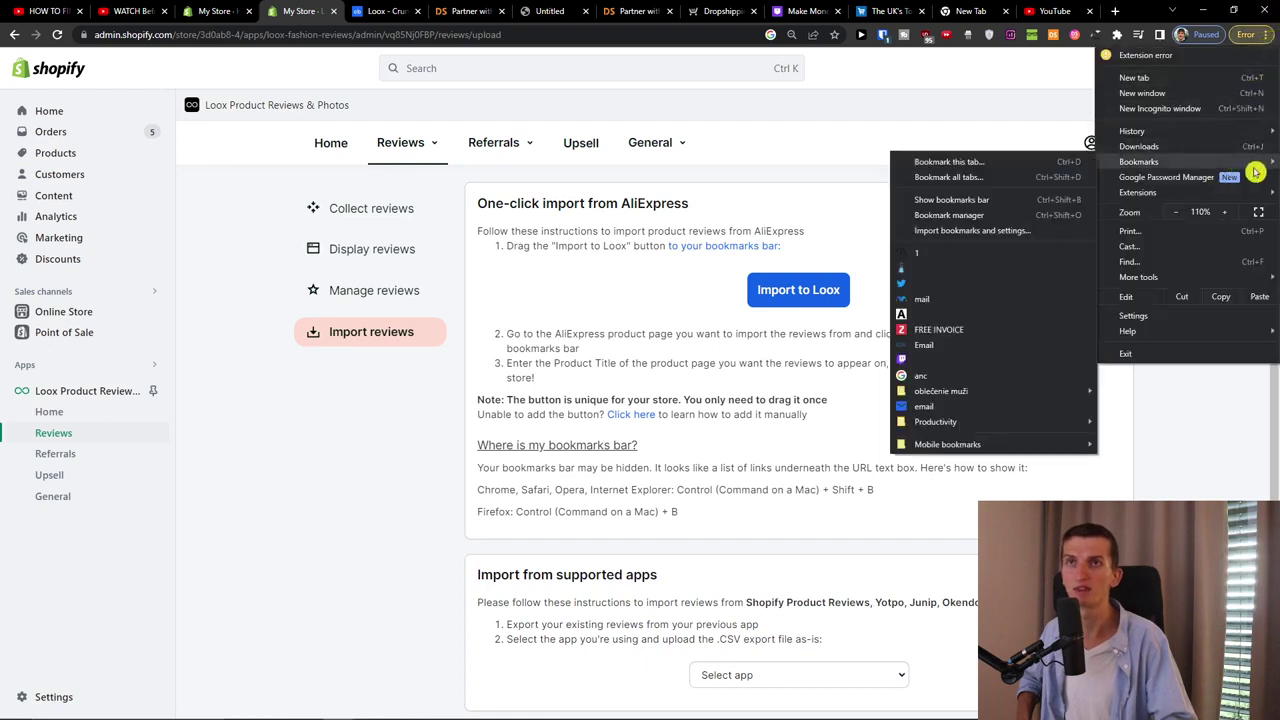
pyautogui.click(1042, 200)
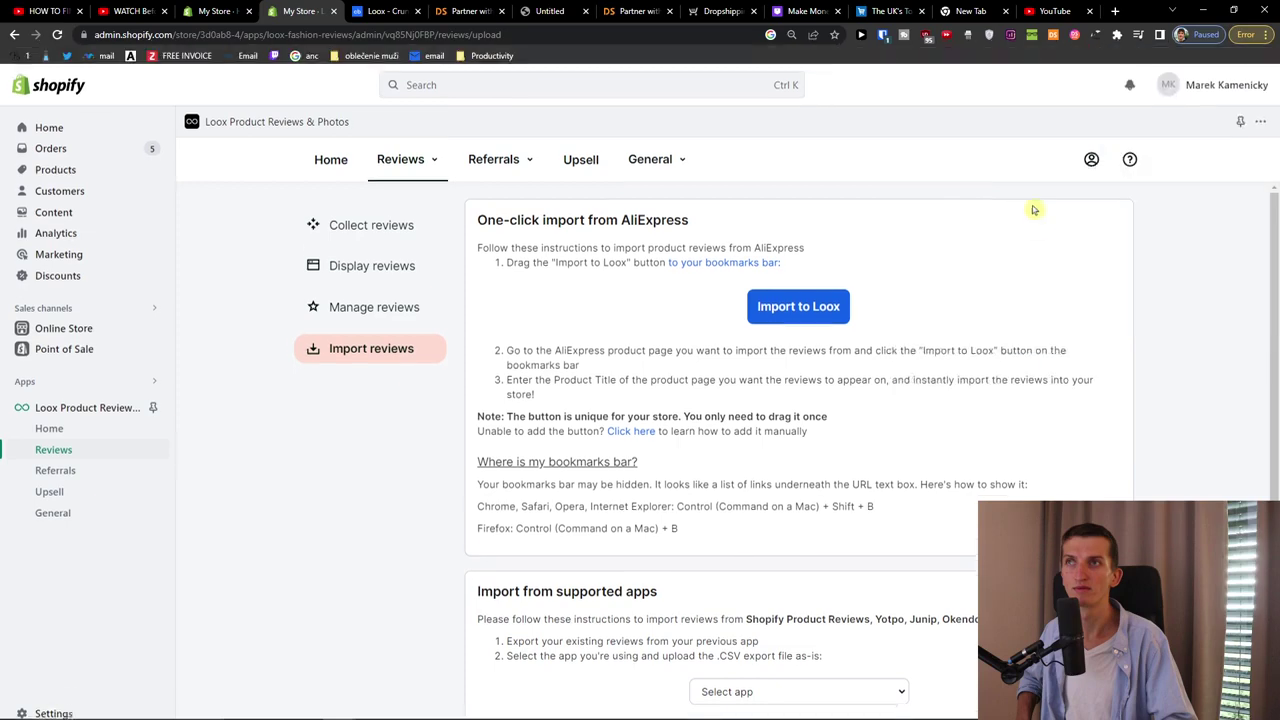
# Add the Import to Loox bookmarklet to the bookmarks bar and start a blank tab.
pyautogui.moveTo(805, 314); pyautogui.dragTo(565, 56)
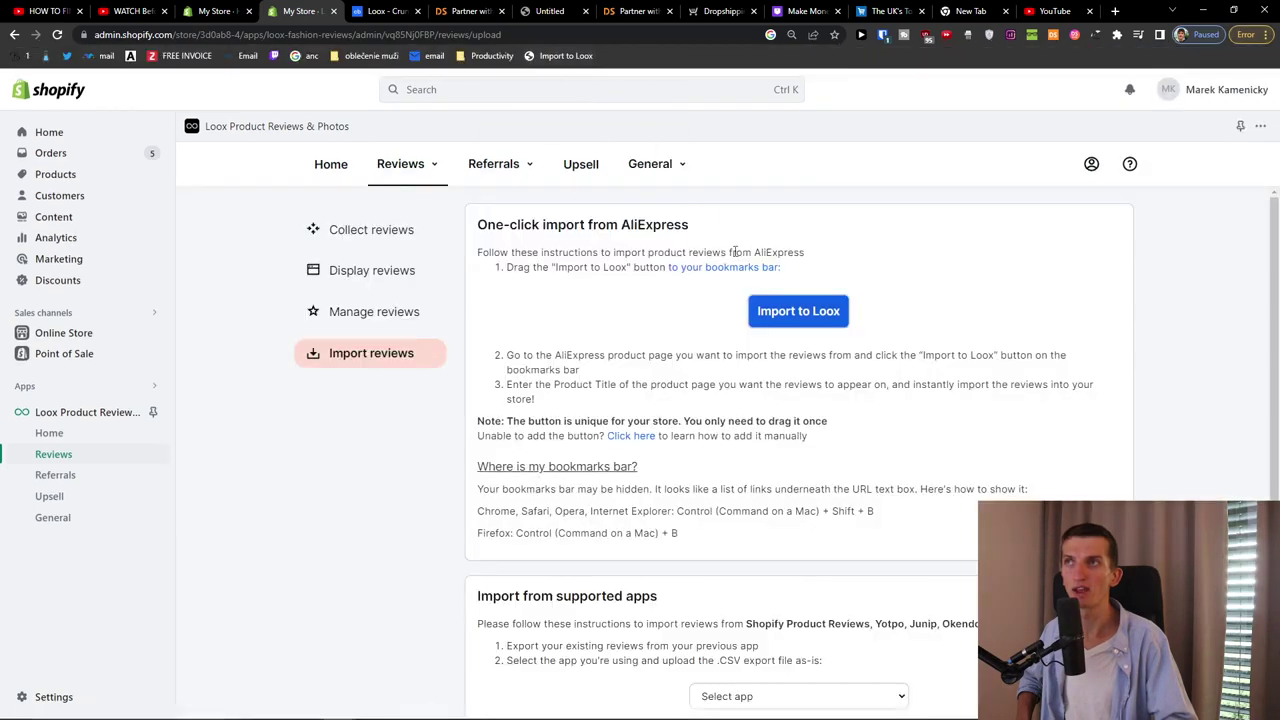
pyautogui.moveTo(500, 356); pyautogui.dragTo(597, 372)
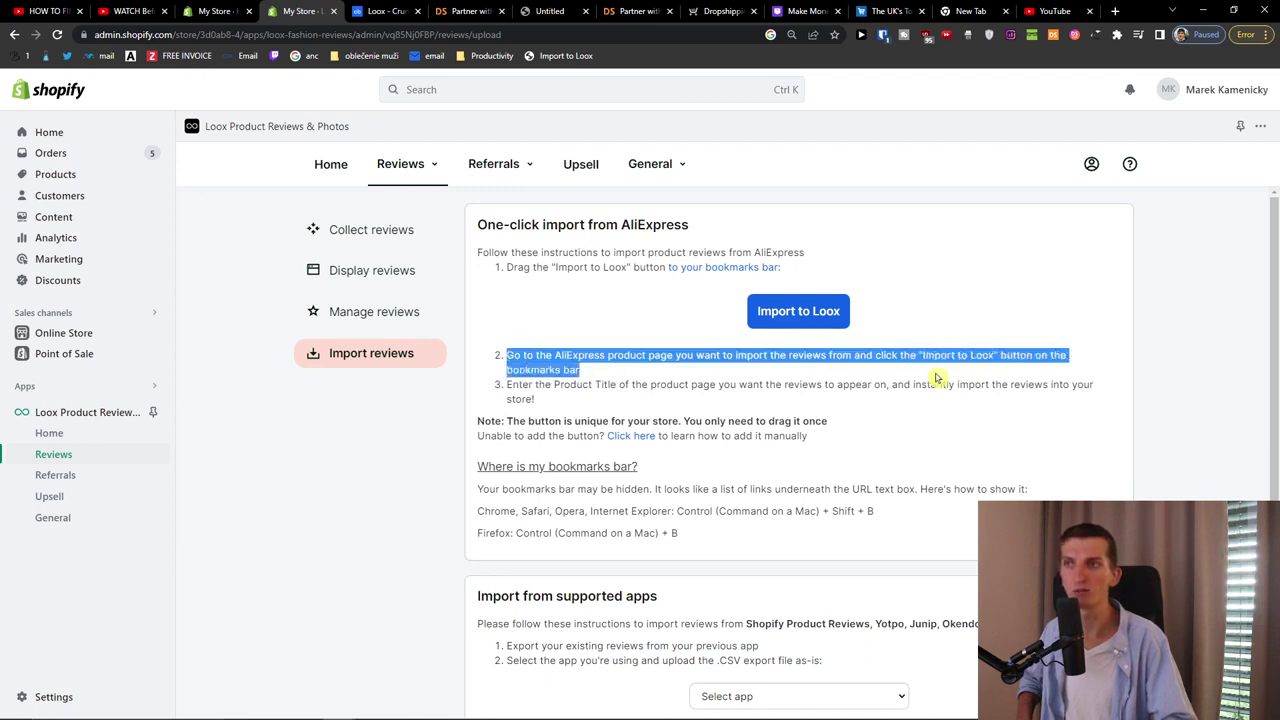
pyautogui.click(1117, 11)
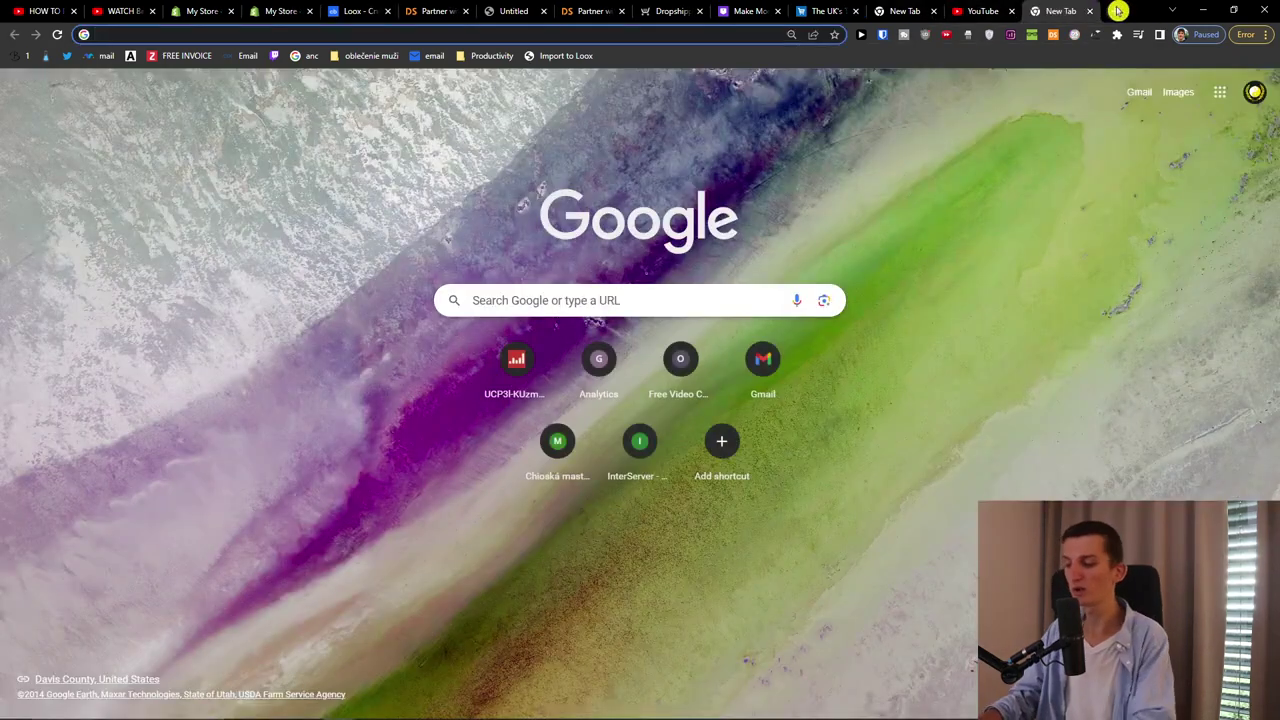
# Go to the AliExpress website from the address-bar suggestion.
pyautogui.write('alie')
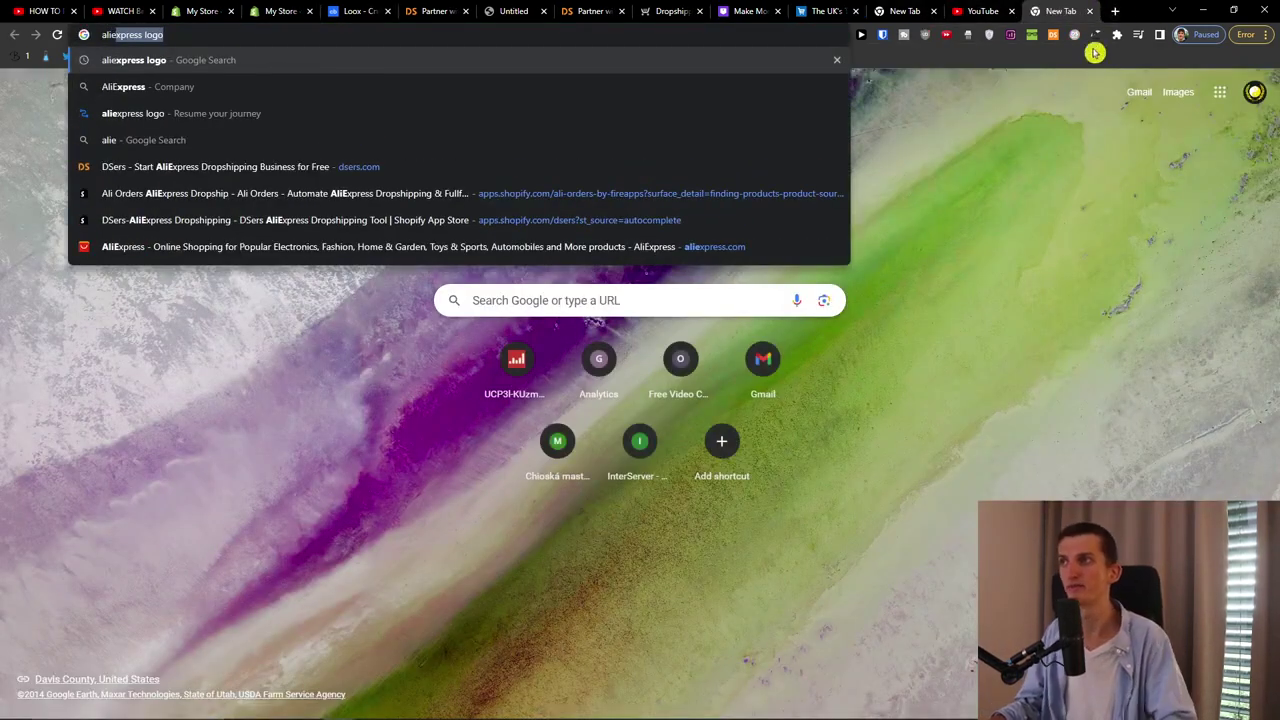
pyautogui.click(226, 248)
pyautogui.moveTo(1065, 8); pyautogui.dragTo(600, 10)
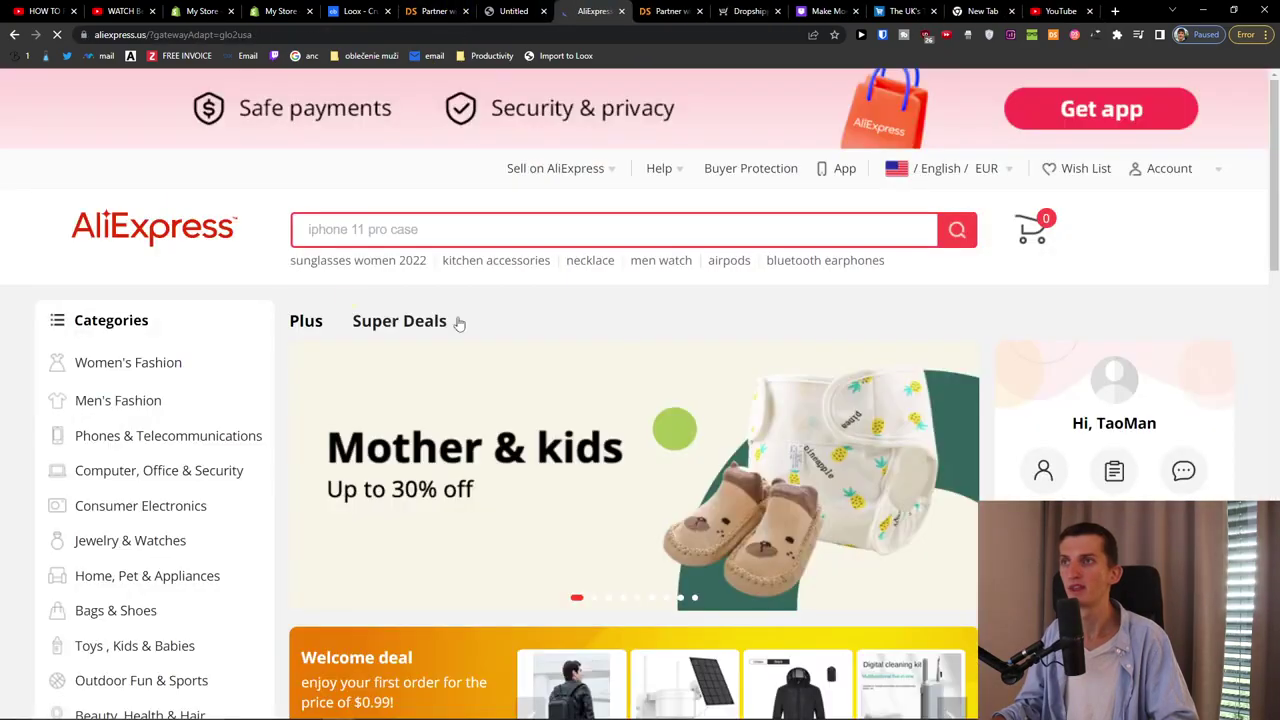
pyautogui.scroll(-8, 395, 308)
pyautogui.scroll(1, 608, 363)
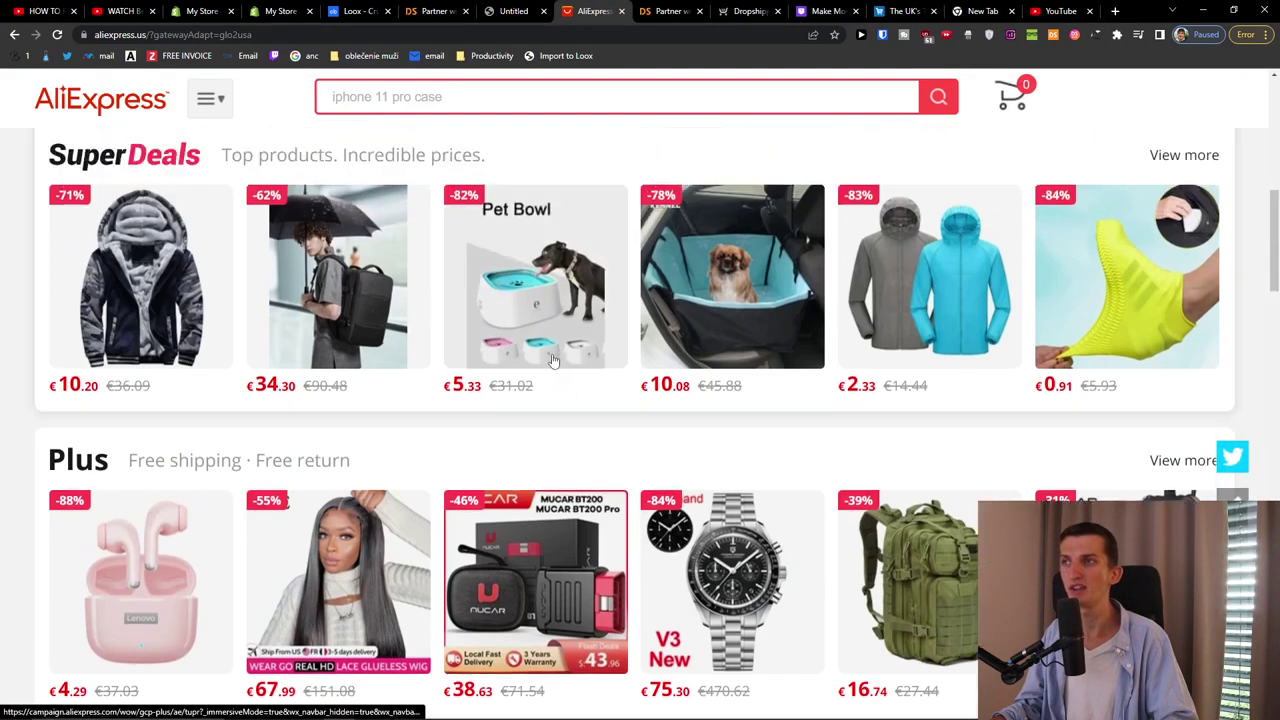
pyautogui.scroll(1, 320, 360)
# Open the Lenovo LP5 earbuds from Super Deals and launch the Import to Loox bookmarklet.
pyautogui.click(315, 360)
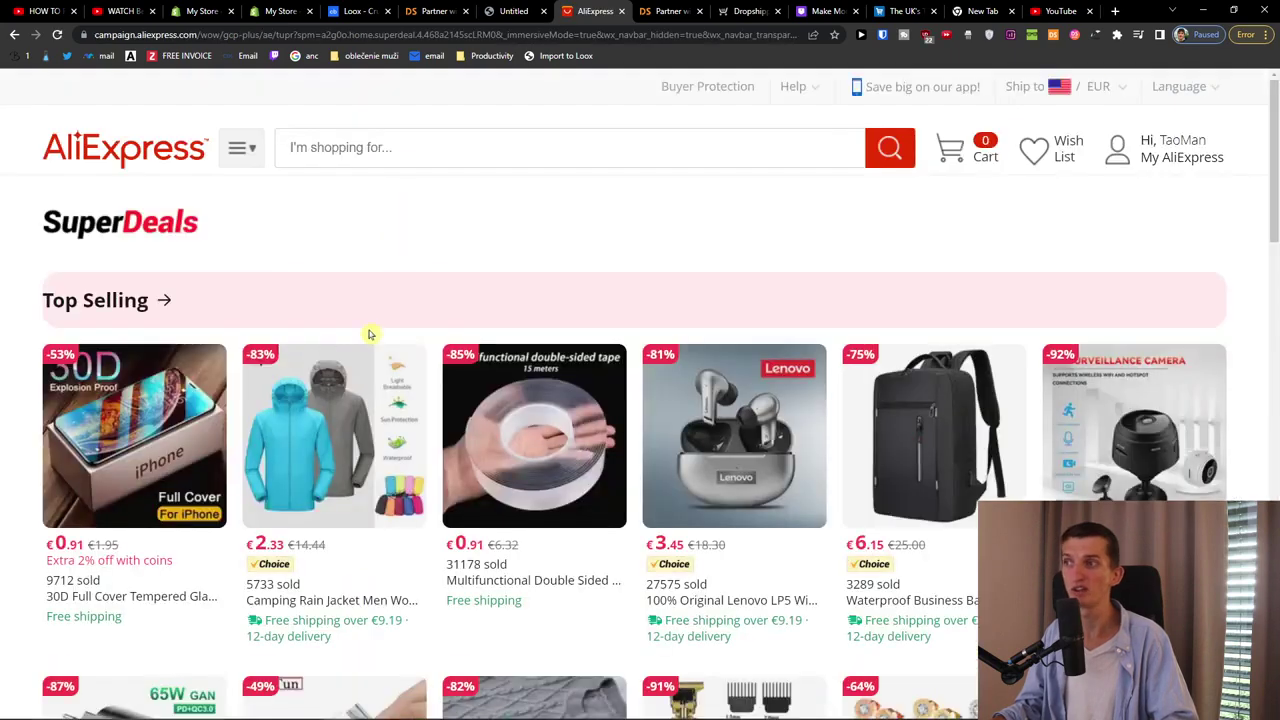
pyautogui.scroll(-1, 335, 340)
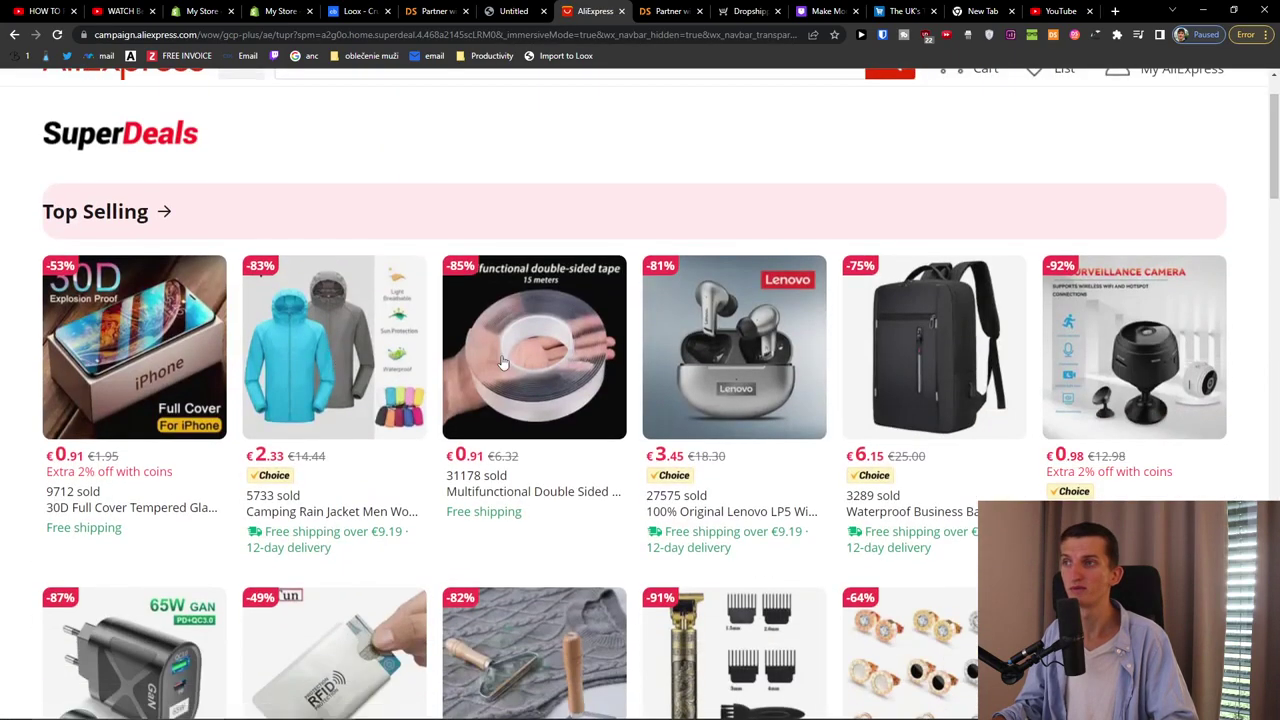
pyautogui.click(741, 360)
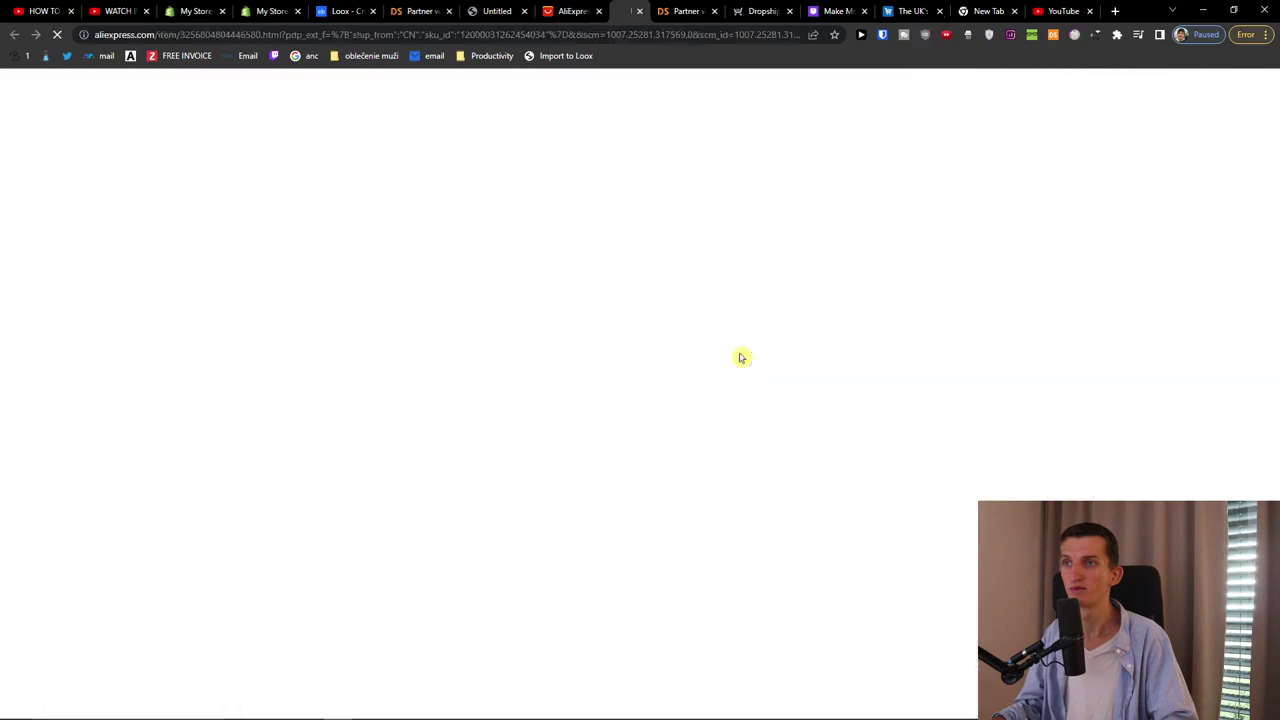
pyautogui.moveTo(614, 6); pyautogui.dragTo(345, 8)
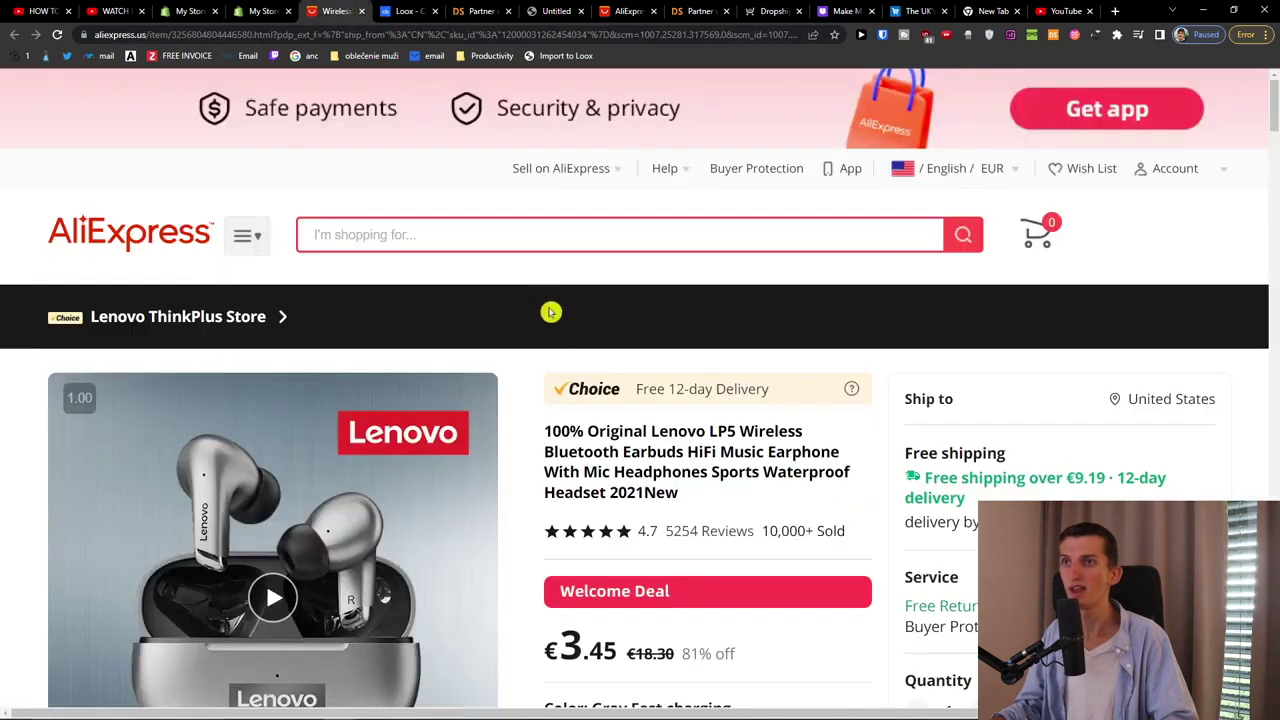
pyautogui.scroll(-4, 548, 320)
pyautogui.scroll(2, 540, 337)
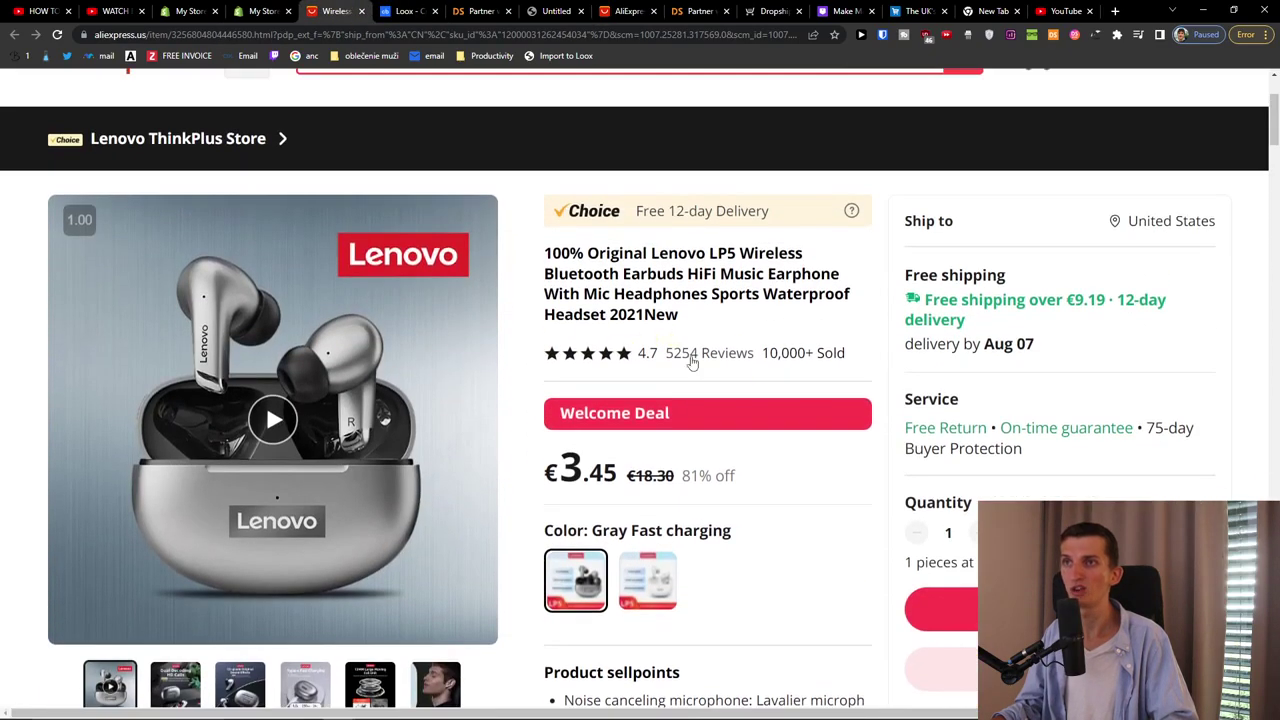
pyautogui.scroll(2, 560, 240)
pyautogui.scroll(-1, 575, 310)
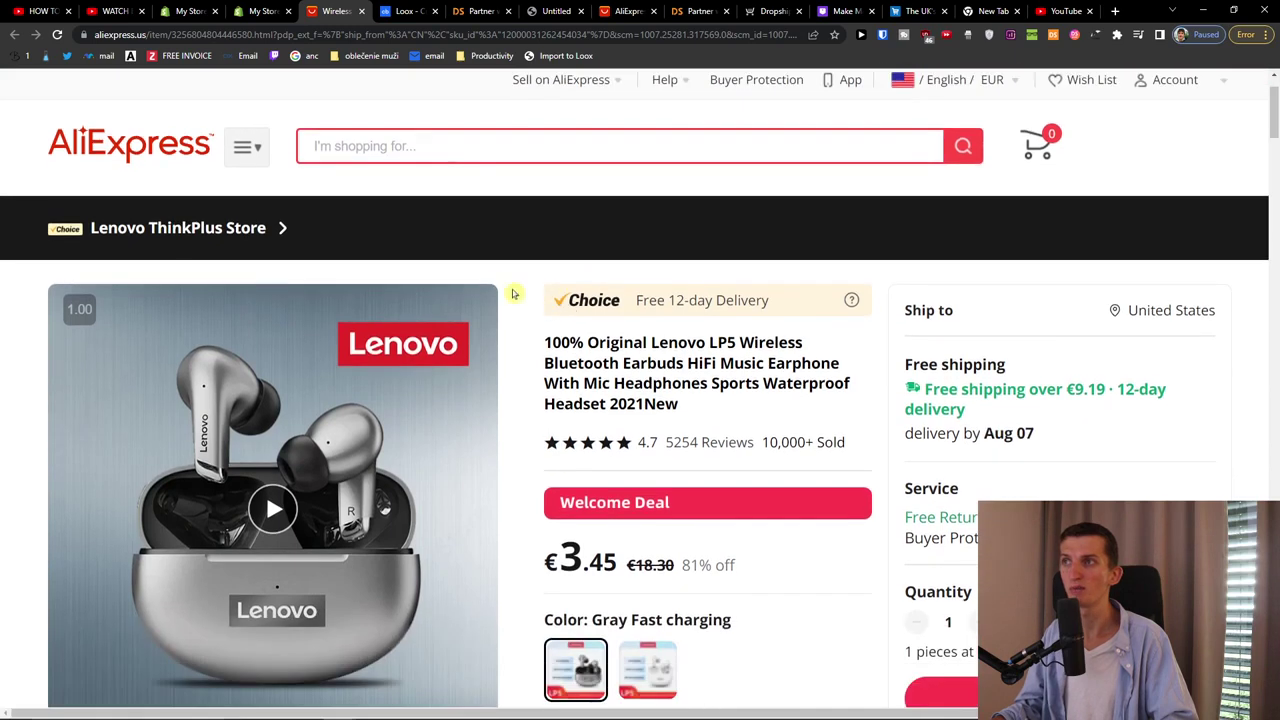
pyautogui.click(563, 57)
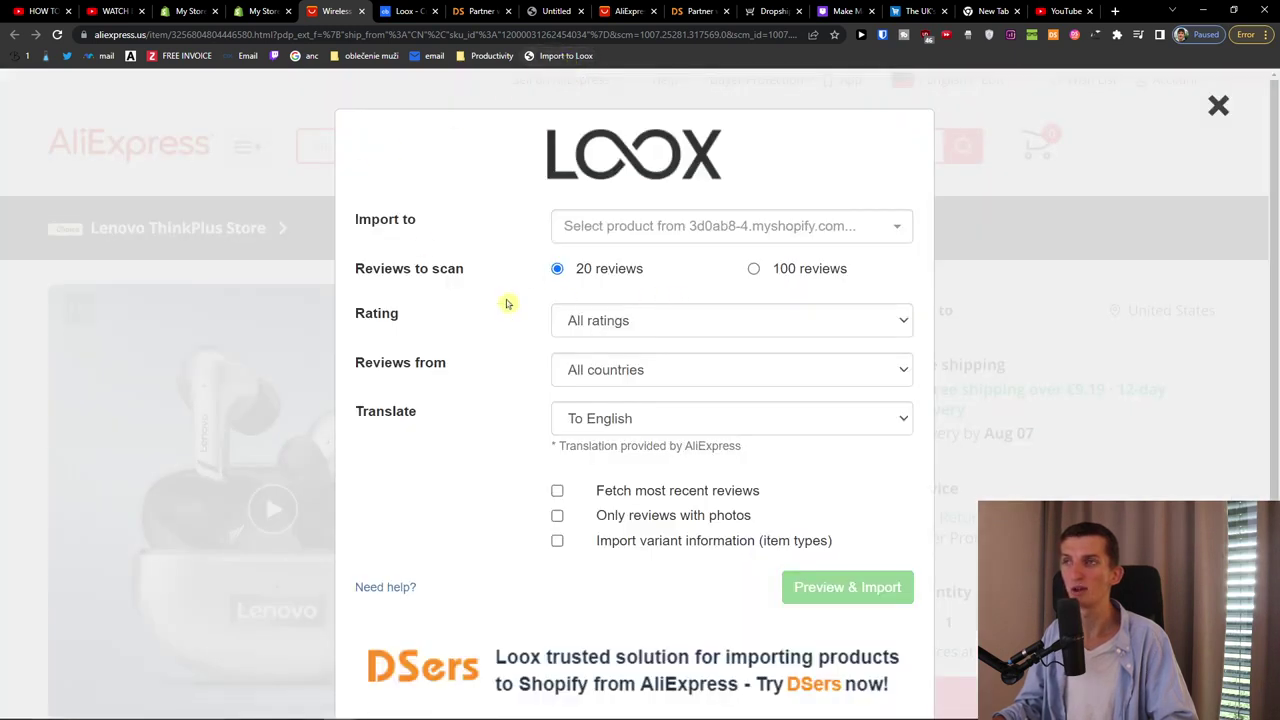
# Choose the Fenruien laptop backpack as the Import to product.
pyautogui.click(618, 228)
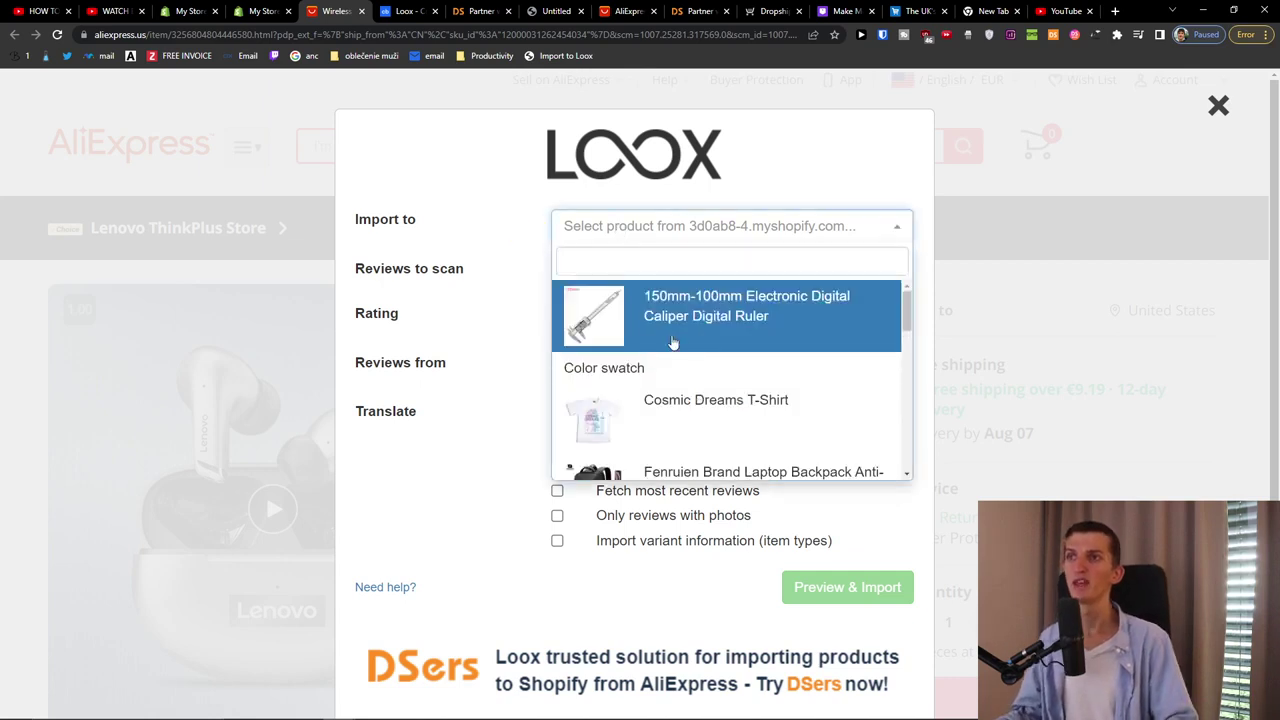
pyautogui.click(670, 232)
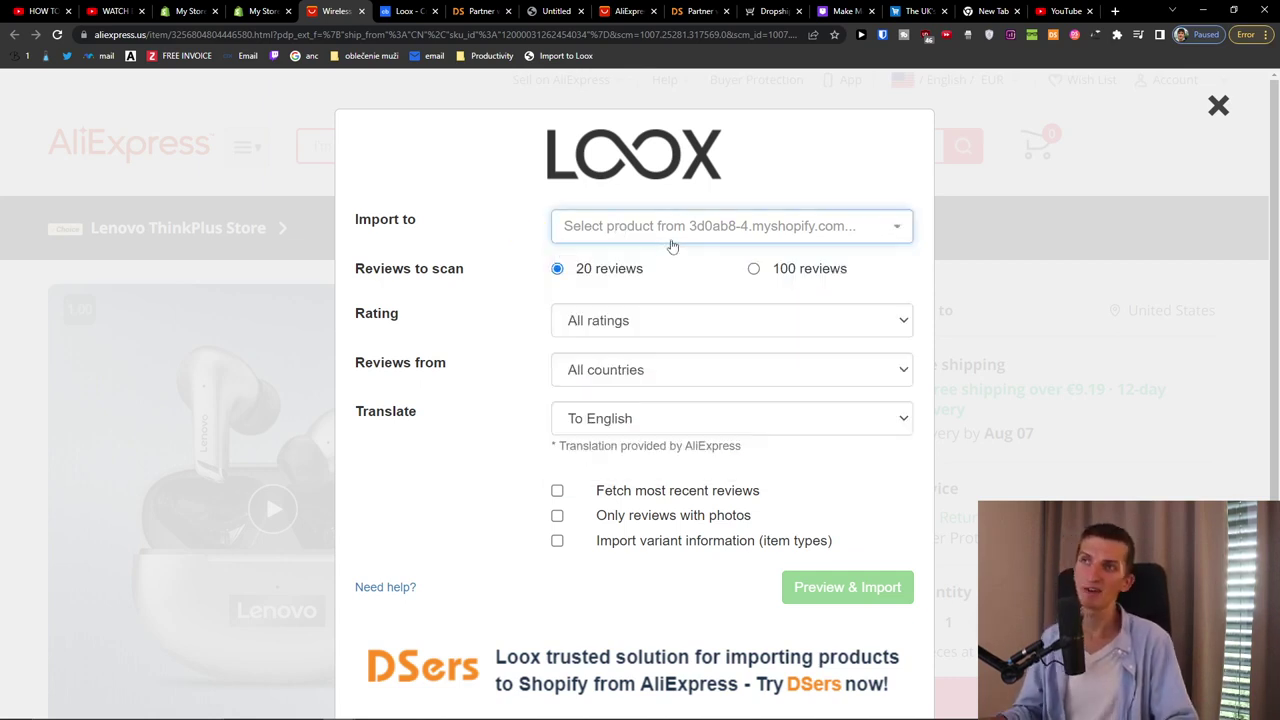
pyautogui.click(647, 243)
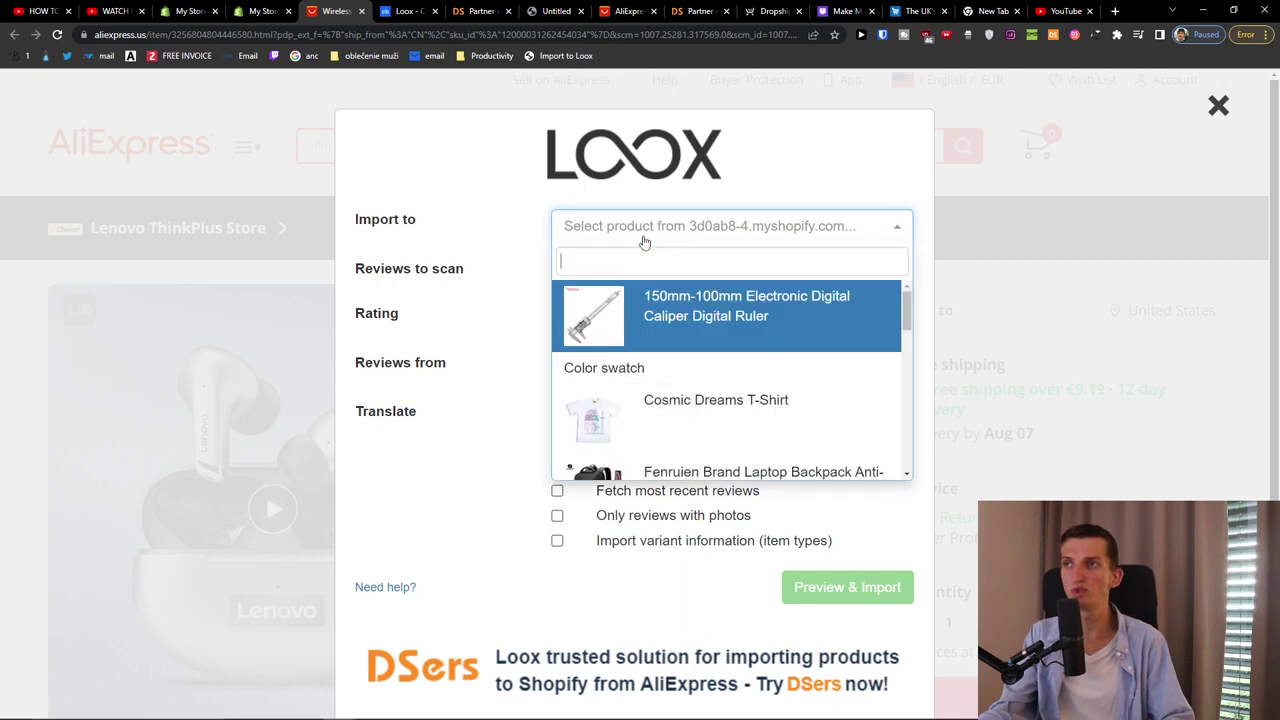
pyautogui.click(645, 241)
pyautogui.click(643, 240)
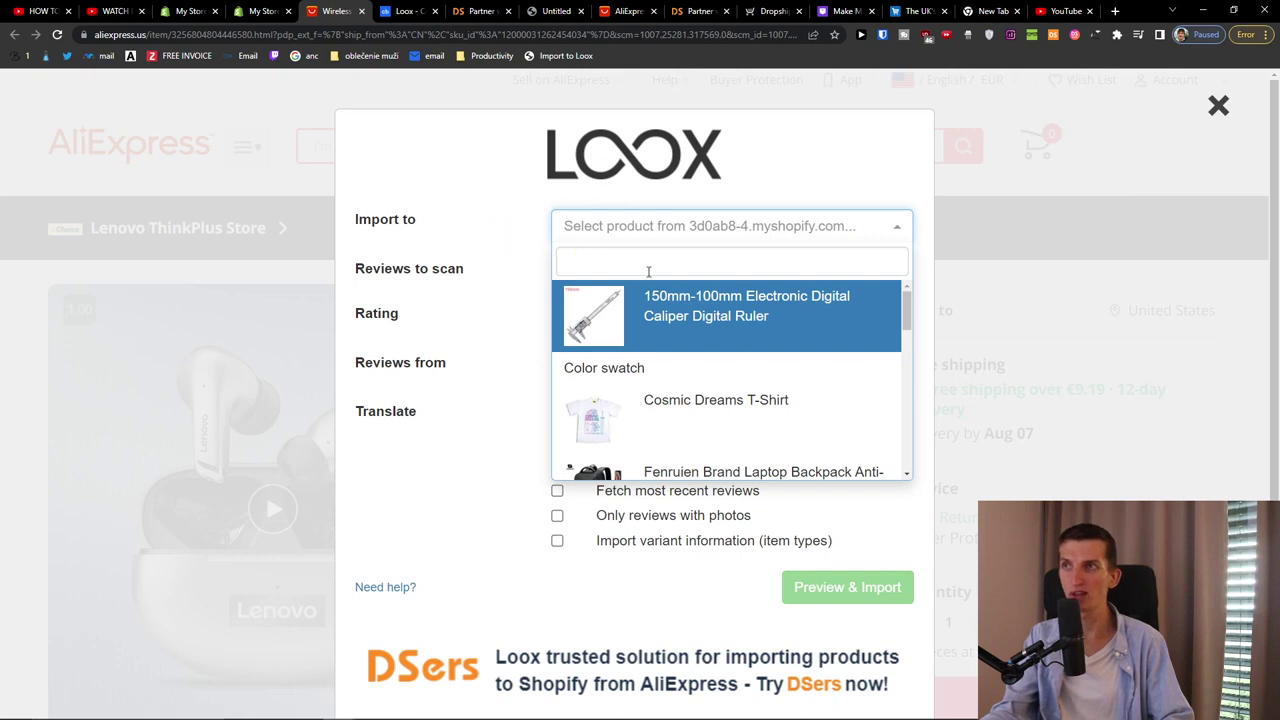
pyautogui.scroll(-2, 750, 350)
pyautogui.scroll(1, 770, 368)
pyautogui.scroll(-1, 760, 367)
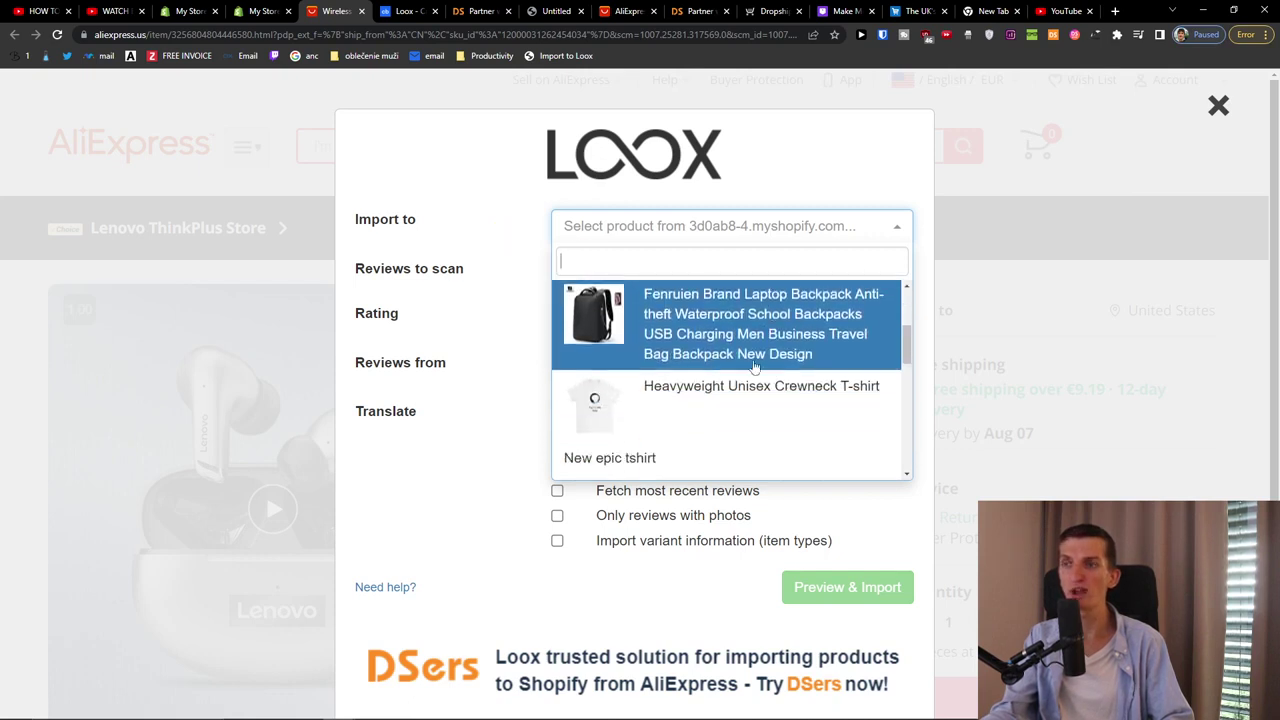
pyautogui.click(670, 335)
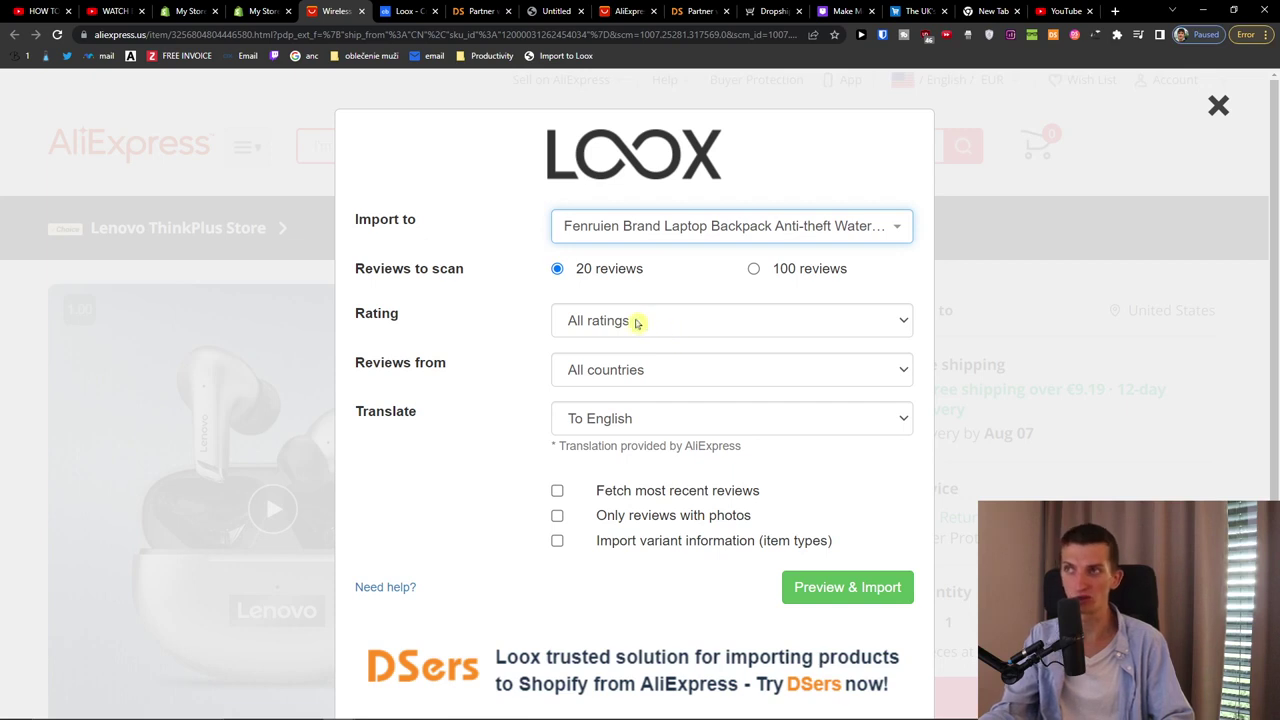
# Scan 100 reviews, limited to 5 stars only and United States reviewers.
pyautogui.click(754, 272)
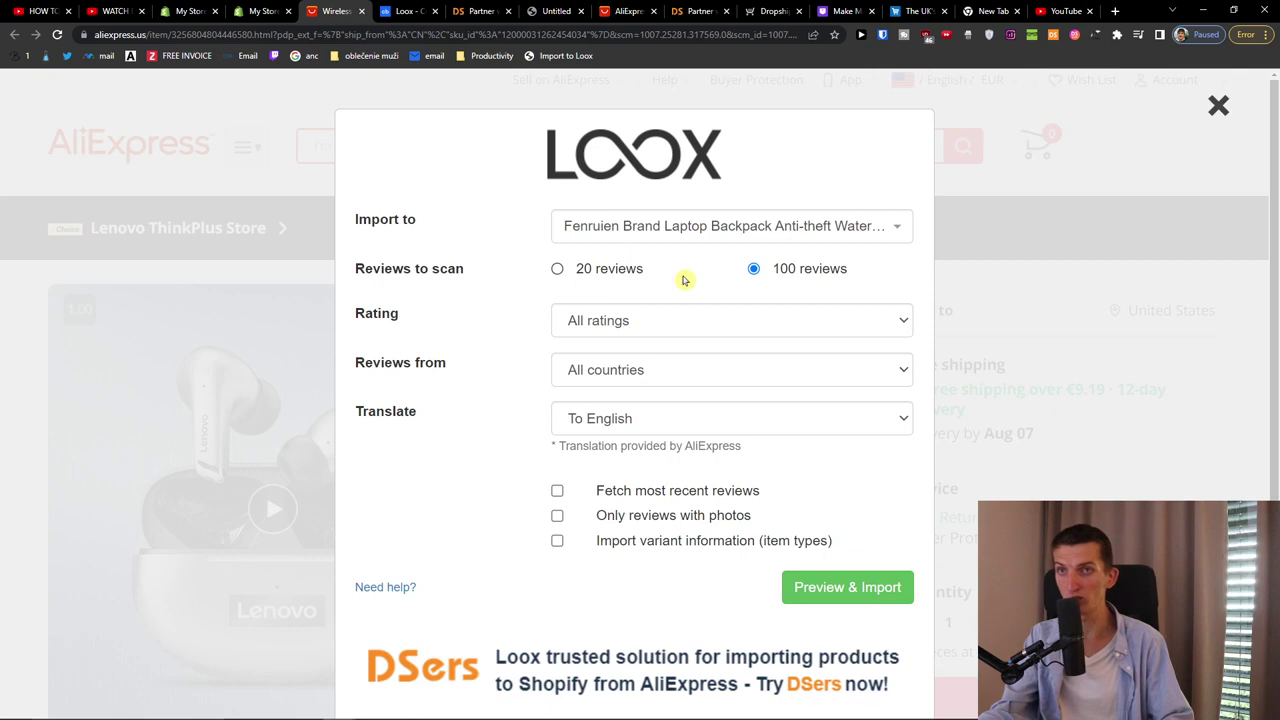
pyautogui.click(655, 321)
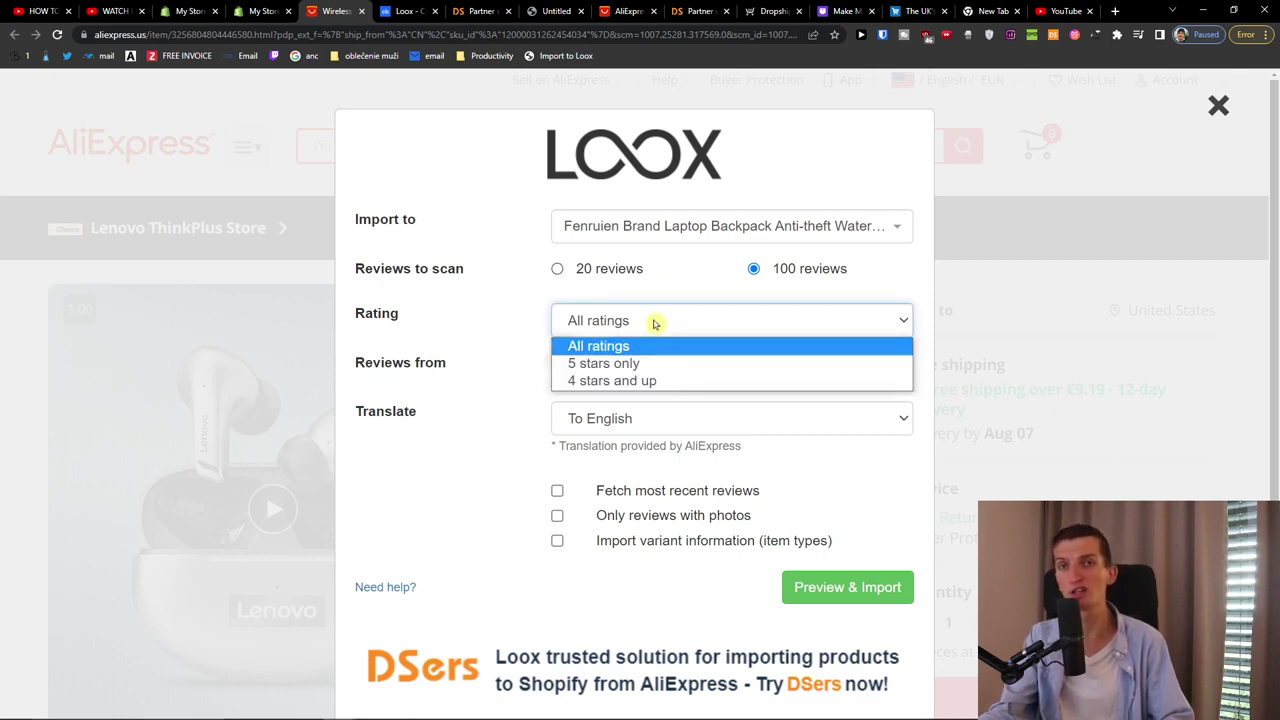
pyautogui.click(529, 314)
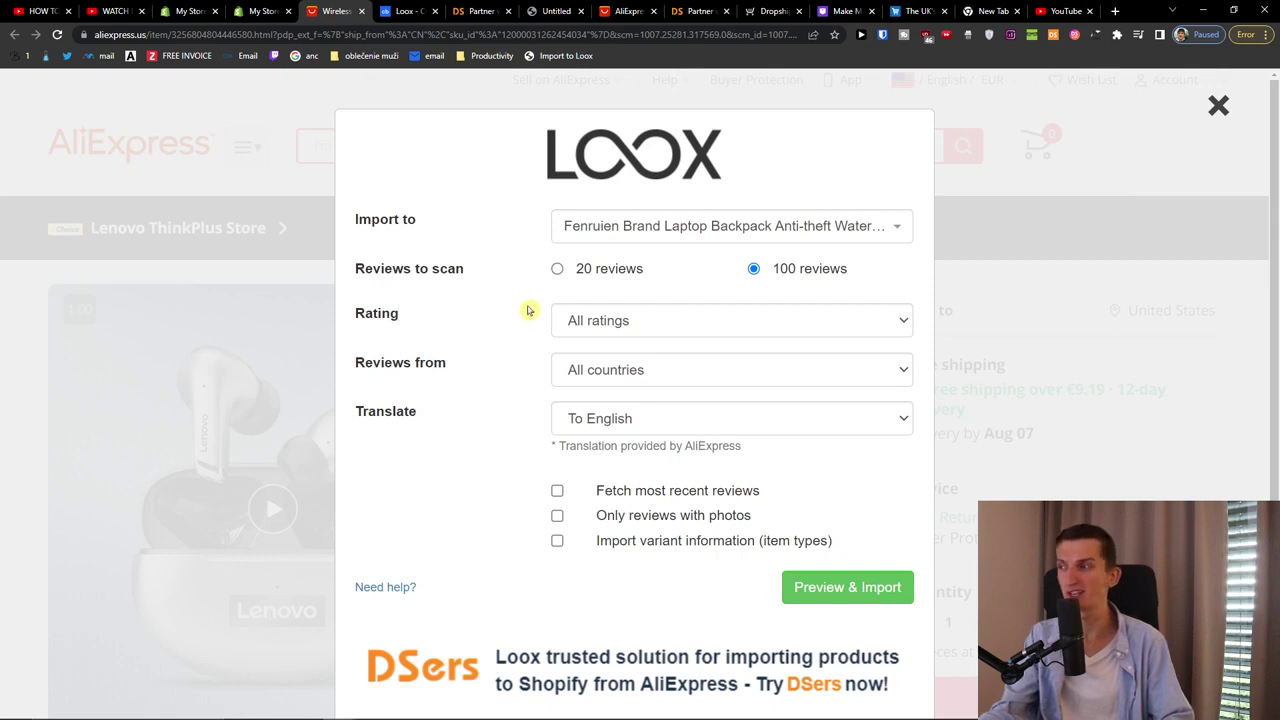
pyautogui.click(655, 318)
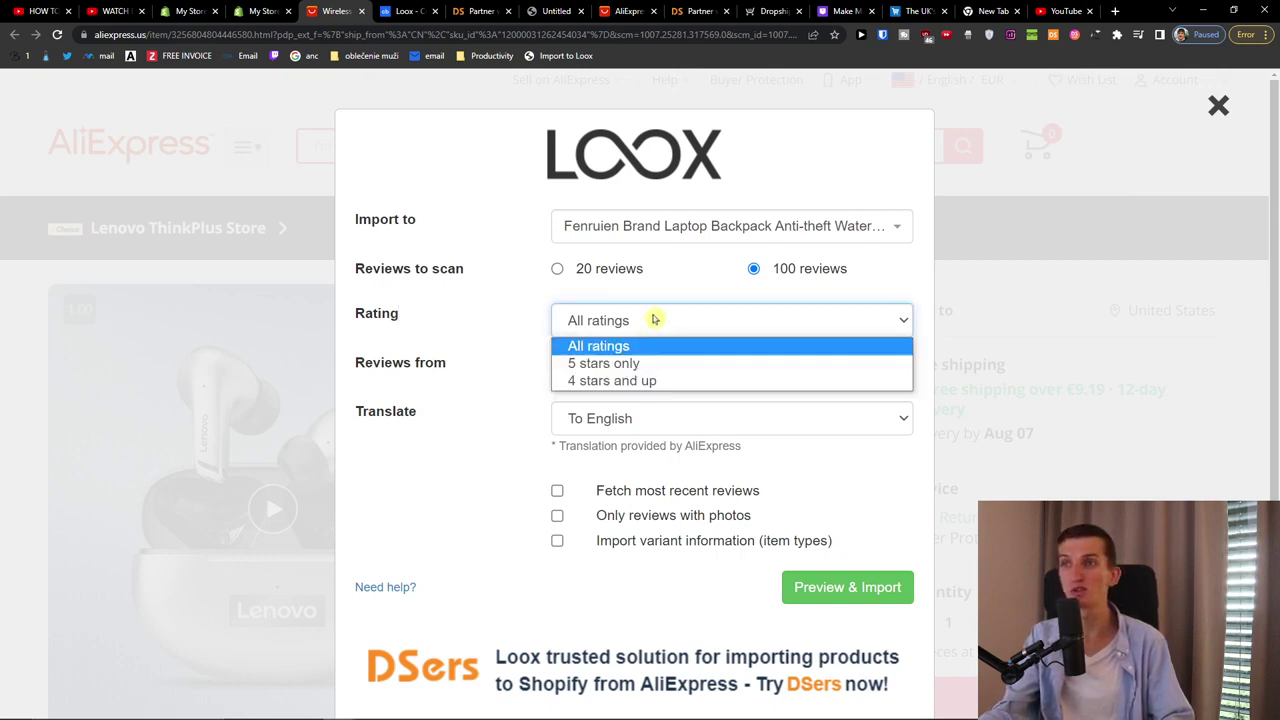
pyautogui.click(670, 364)
pyautogui.click(627, 366)
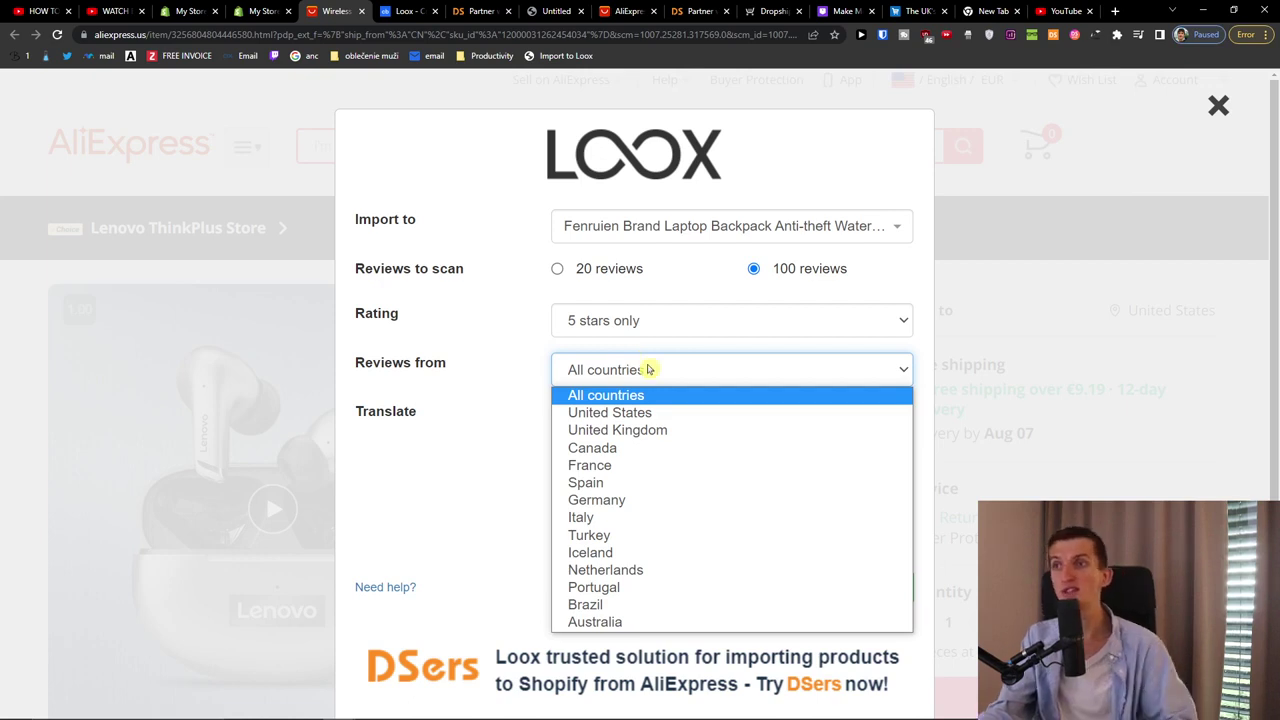
pyautogui.click(645, 413)
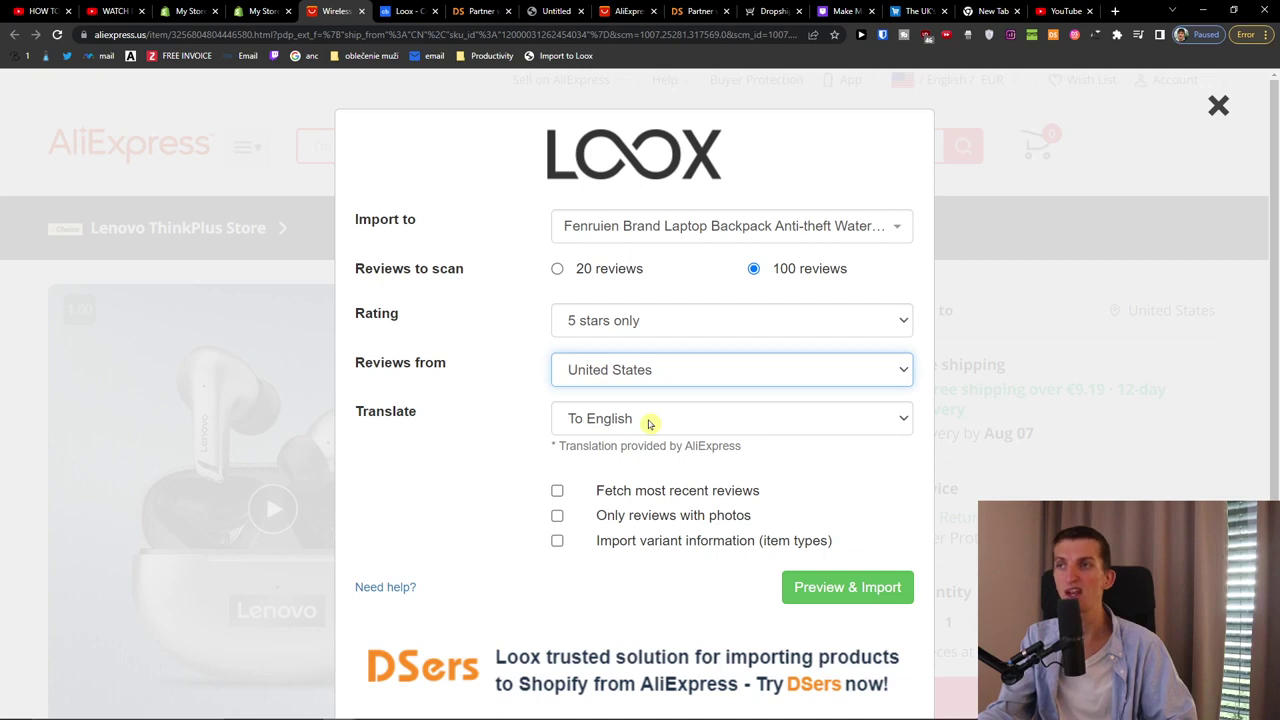
# Keep translation To English, fetch most recent reviews first, and preview the import.
pyautogui.click(648, 424)
pyautogui.click(648, 424)
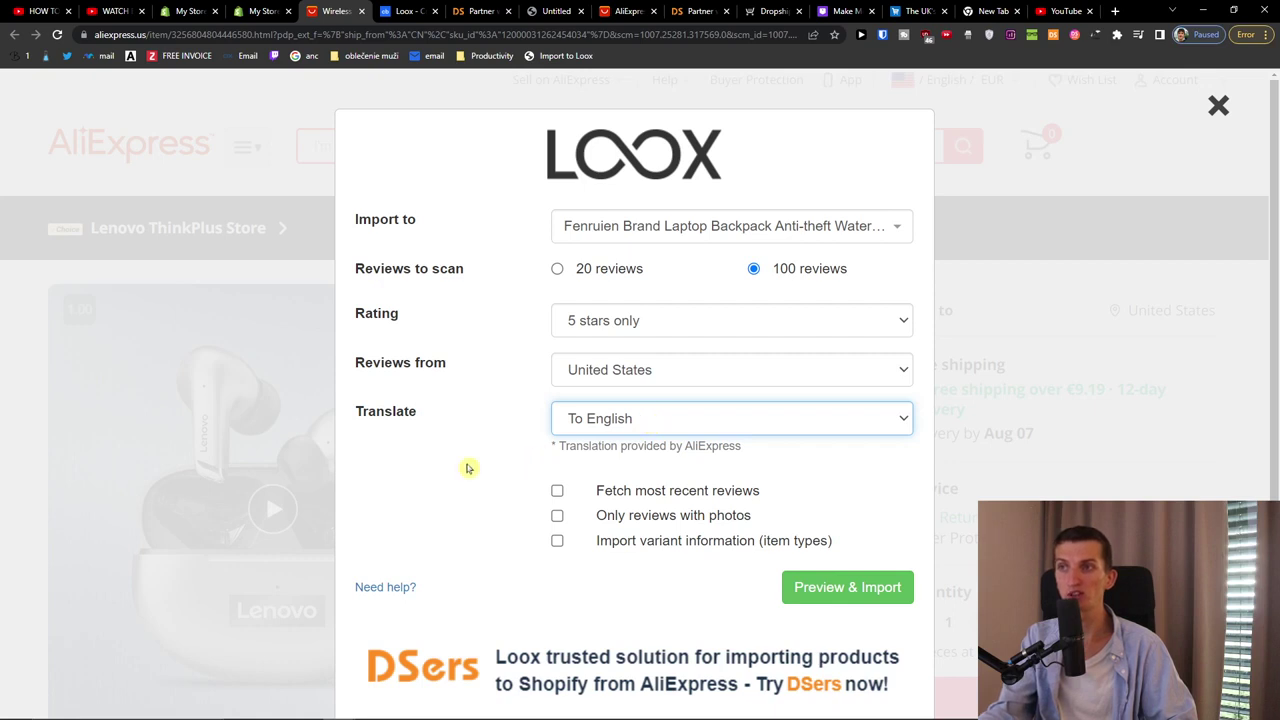
pyautogui.scroll(-1, 510, 470)
pyautogui.click(558, 441)
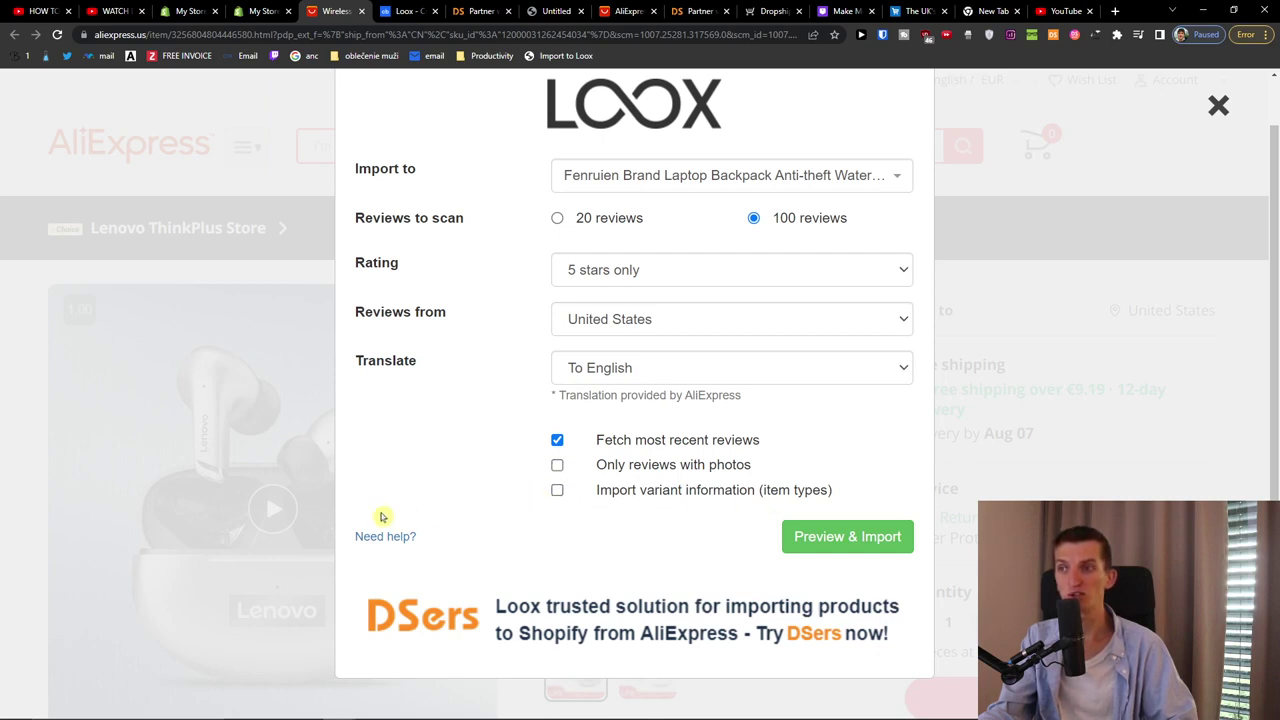
pyautogui.click(828, 546)
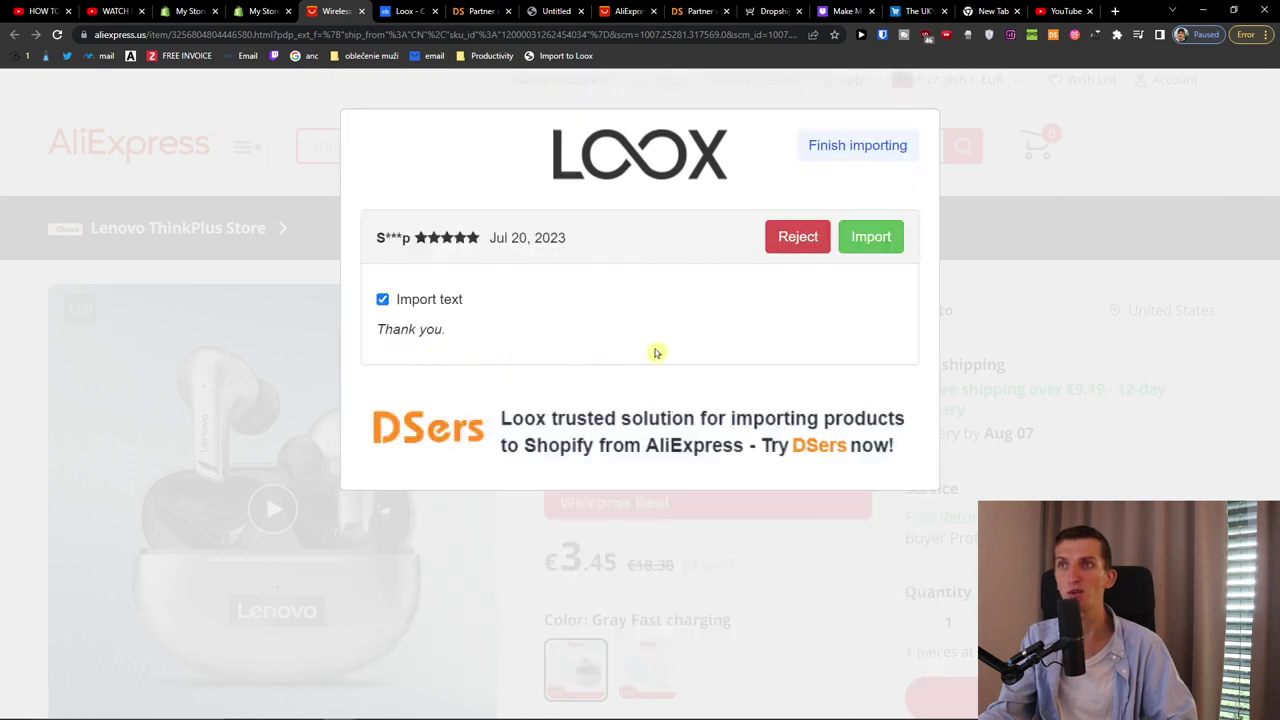
# Import the first reviews, including bass and cheap-price praise, and reject the delayed-order one.
pyautogui.click(875, 251)
pyautogui.click(875, 251)
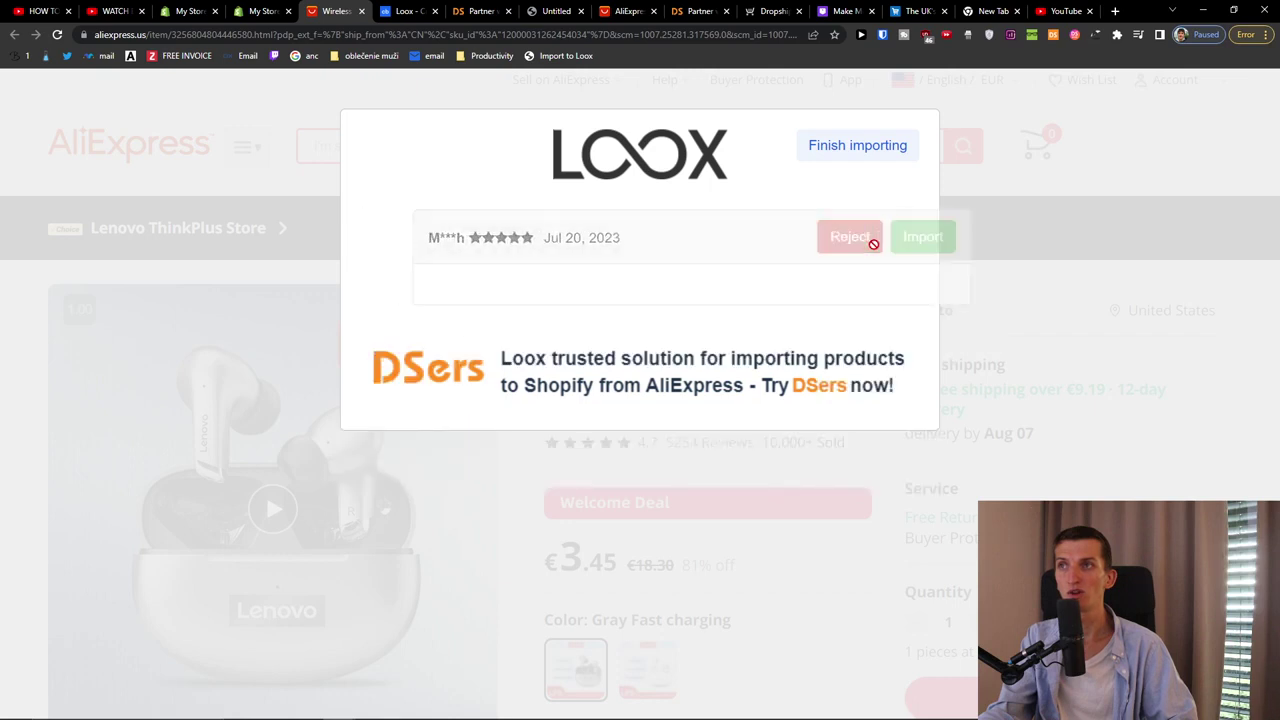
pyautogui.click(873, 248)
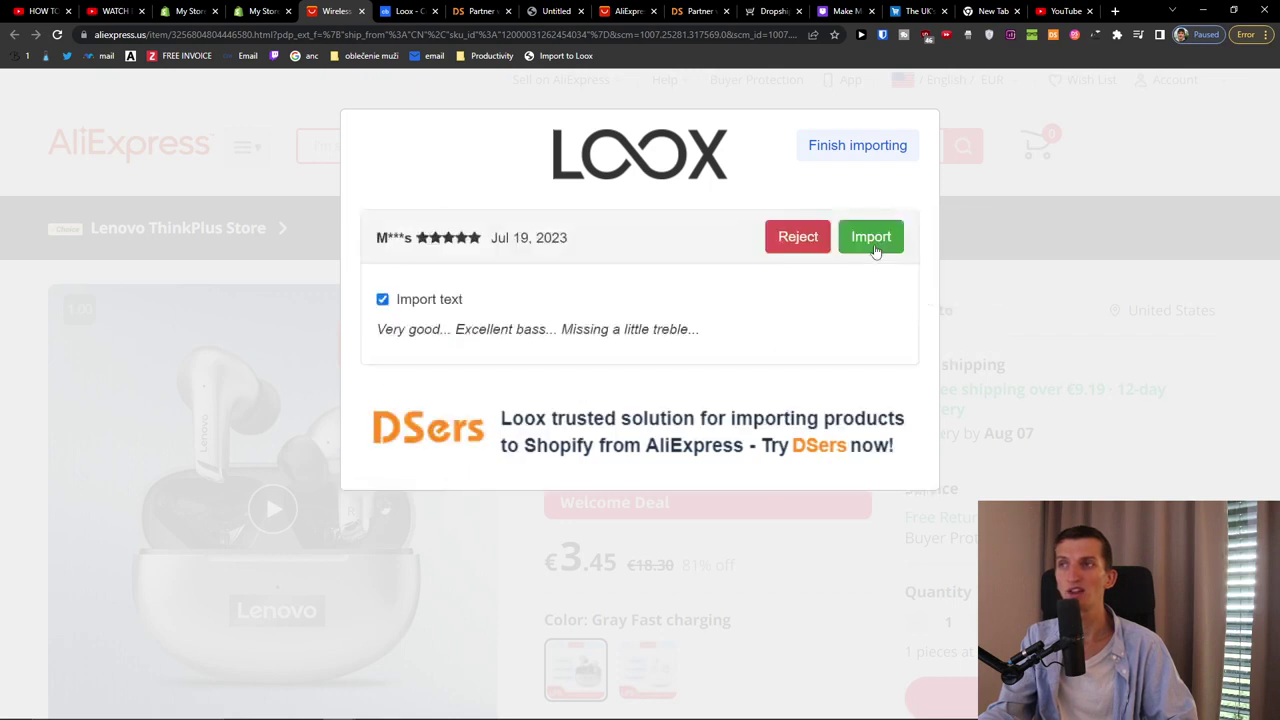
pyautogui.click(875, 251)
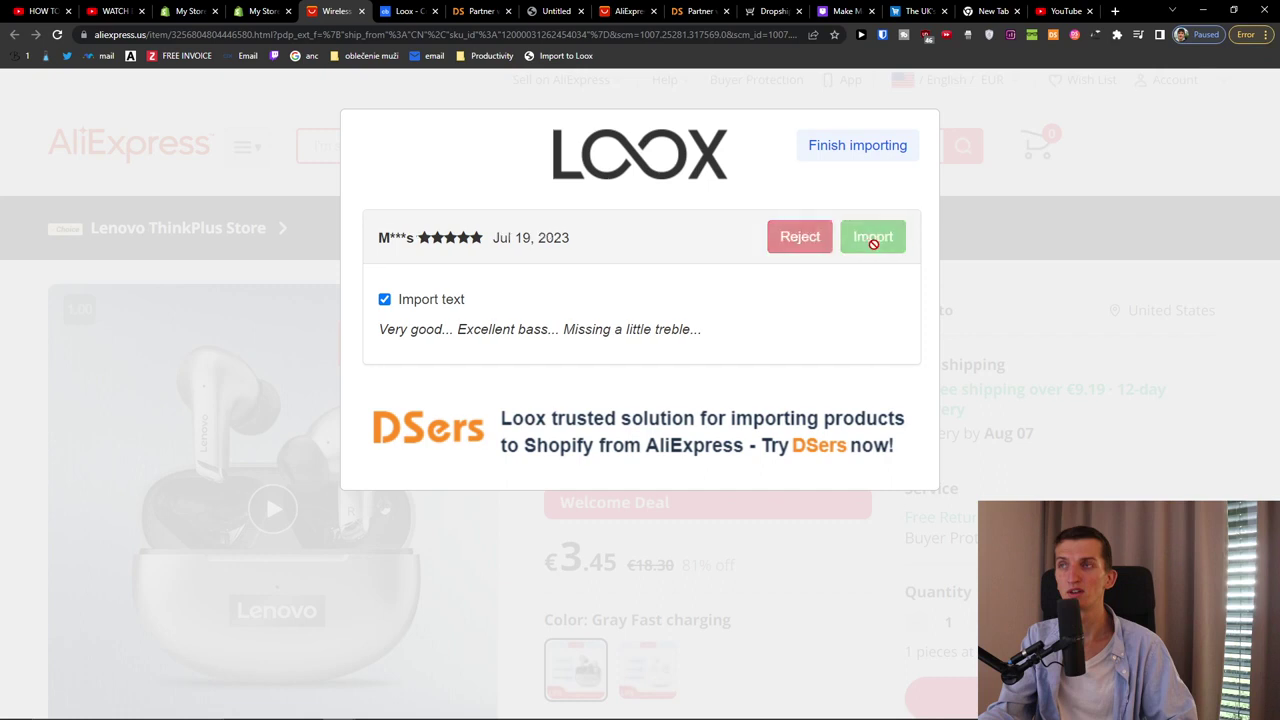
pyautogui.click(873, 245)
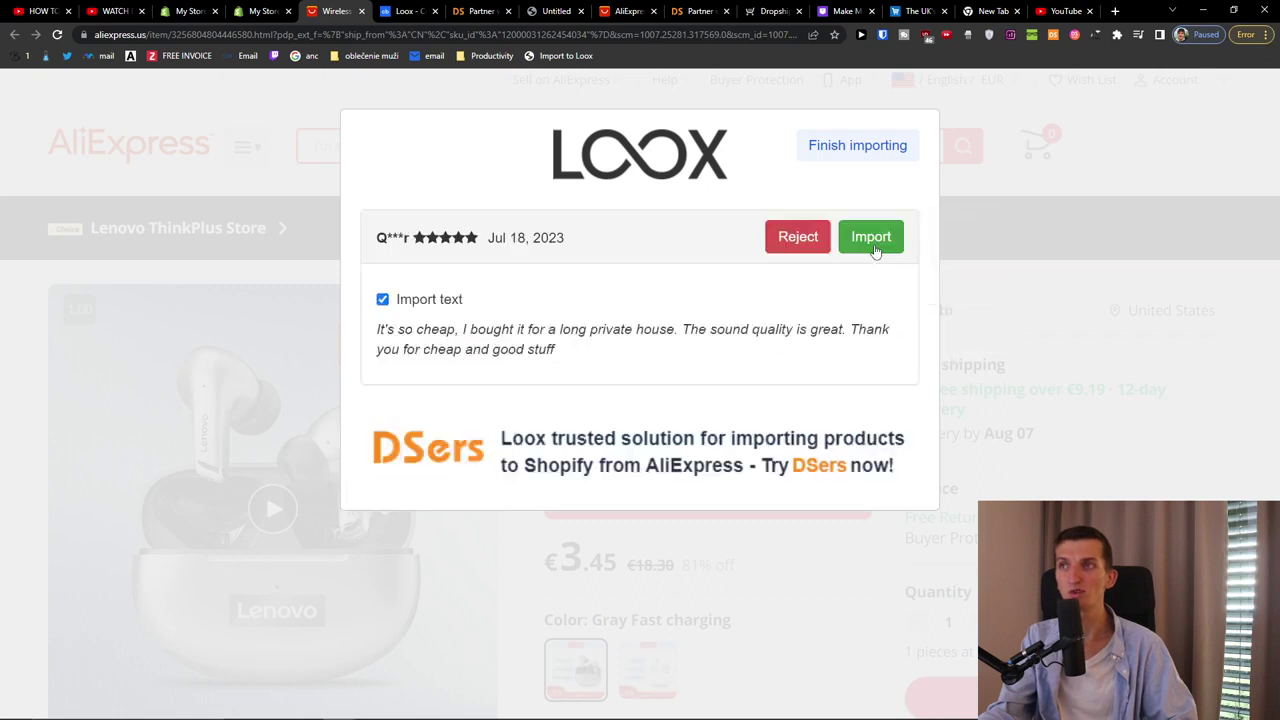
pyautogui.moveTo(548, 330); pyautogui.dragTo(632, 353)
pyautogui.click(632, 353)
pyautogui.click(868, 239)
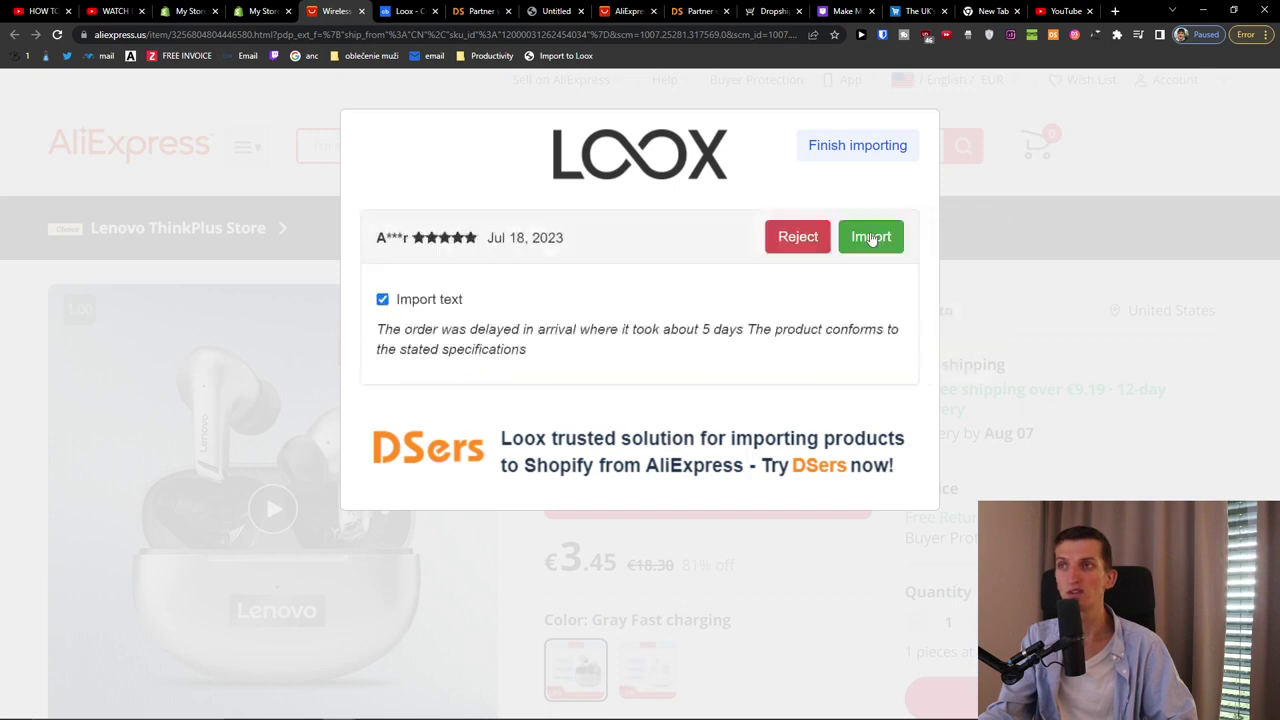
pyautogui.click(766, 240)
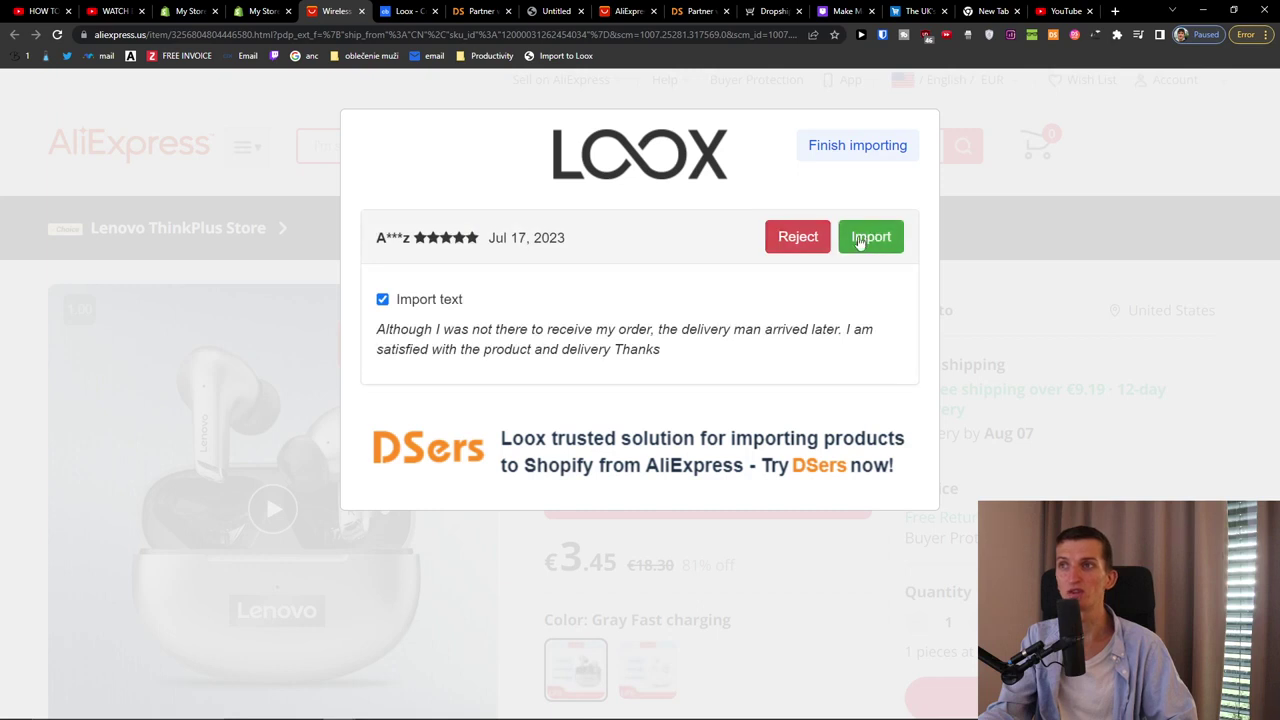
# Import the Jul 17, photo and Shopper reviews; reject the Jul 16 and Jul 15 ones.
pyautogui.click(870, 240)
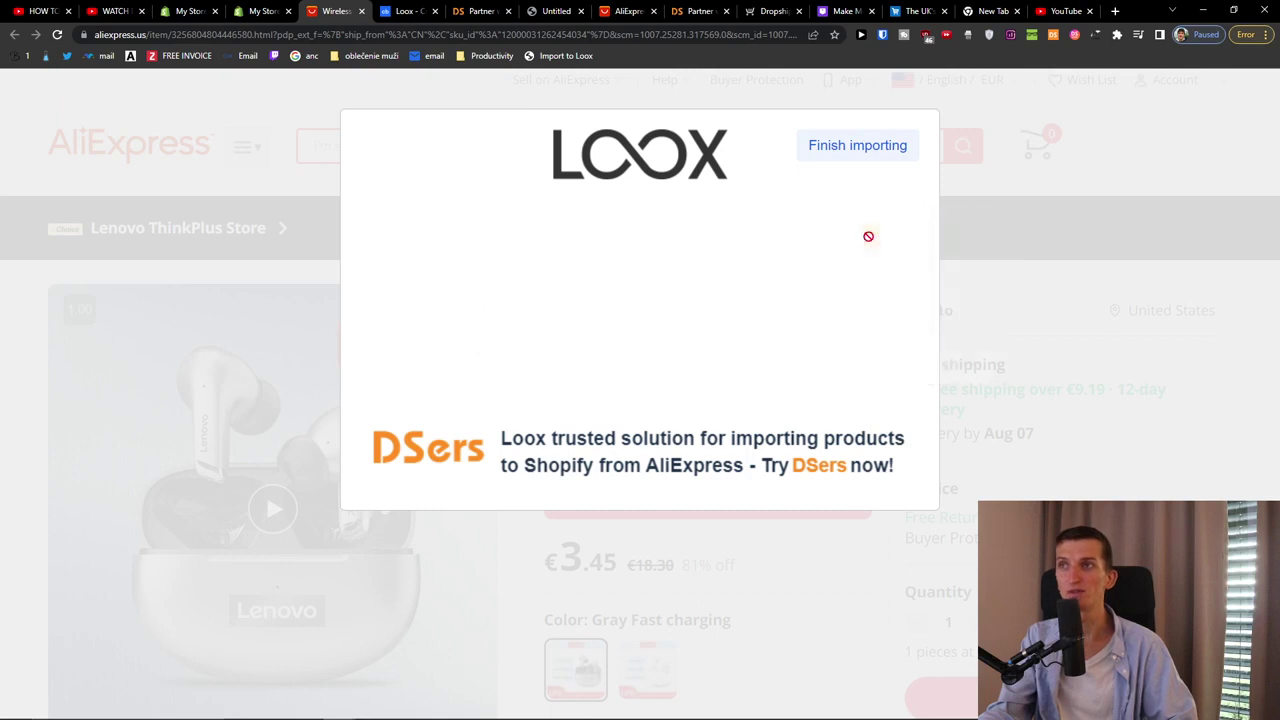
pyautogui.click(810, 248)
pyautogui.click(798, 238)
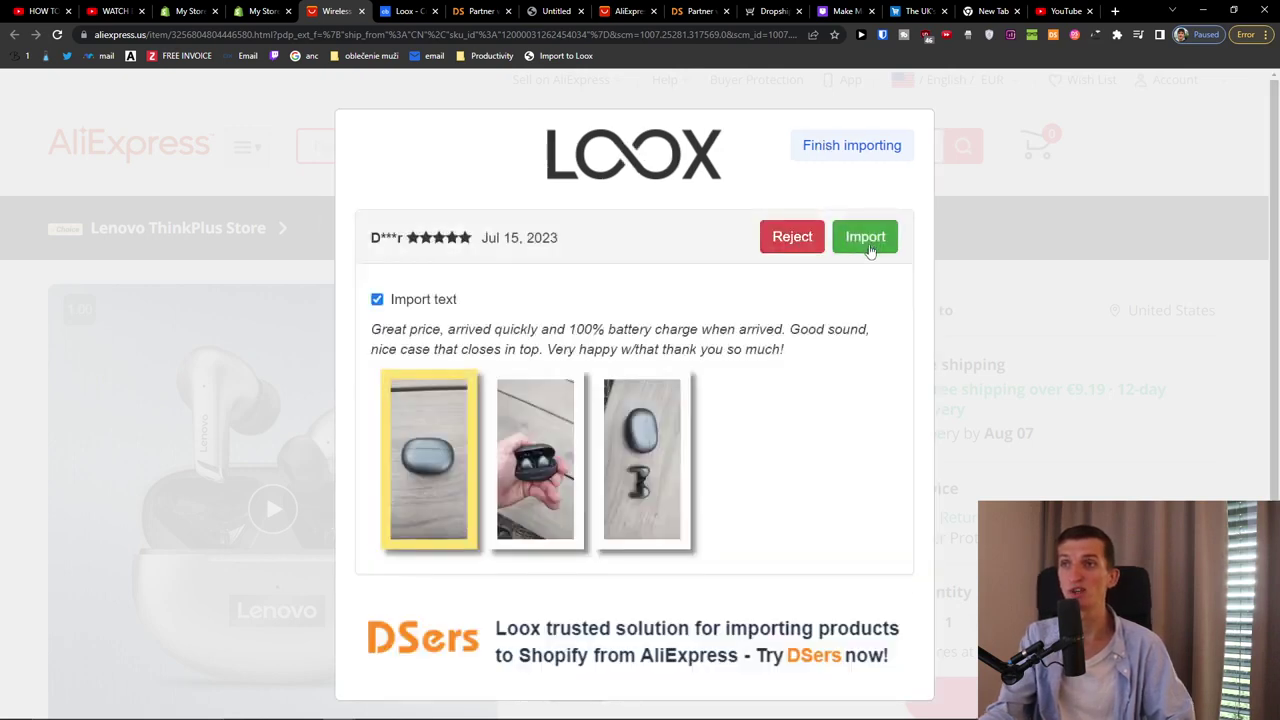
pyautogui.click(870, 249)
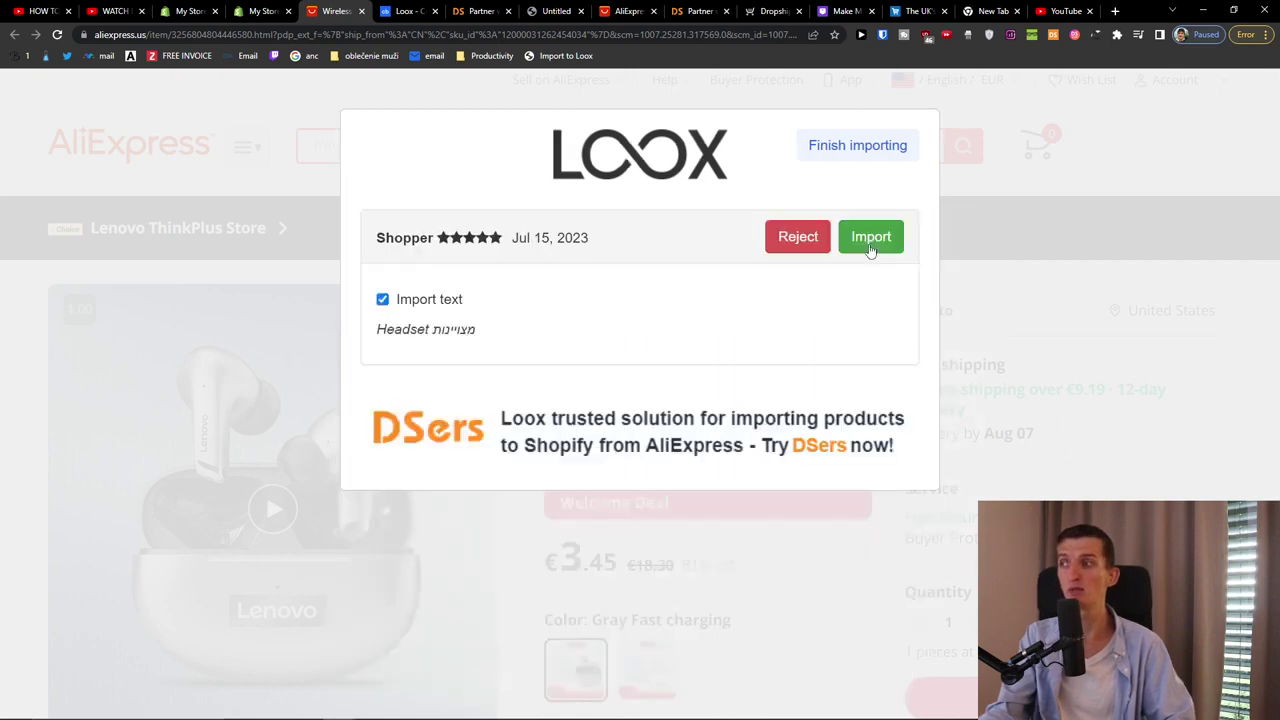
pyautogui.click(870, 249)
pyautogui.click(870, 249)
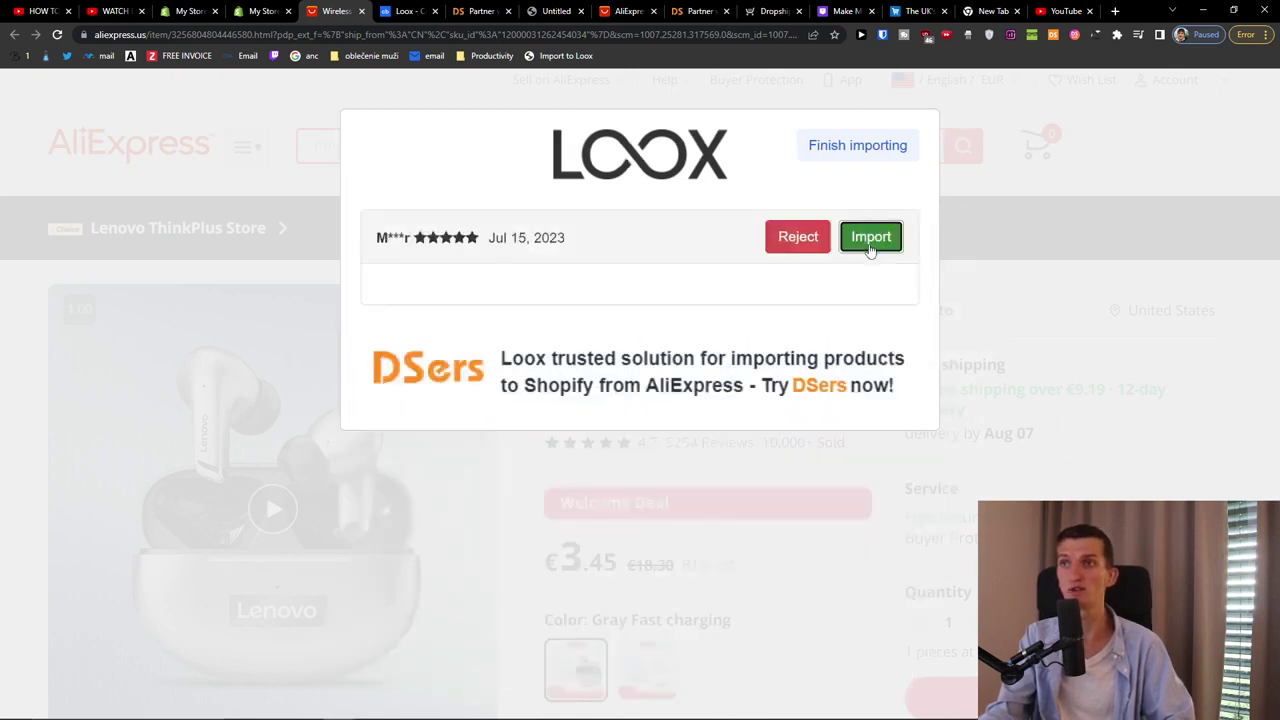
pyautogui.click(873, 246)
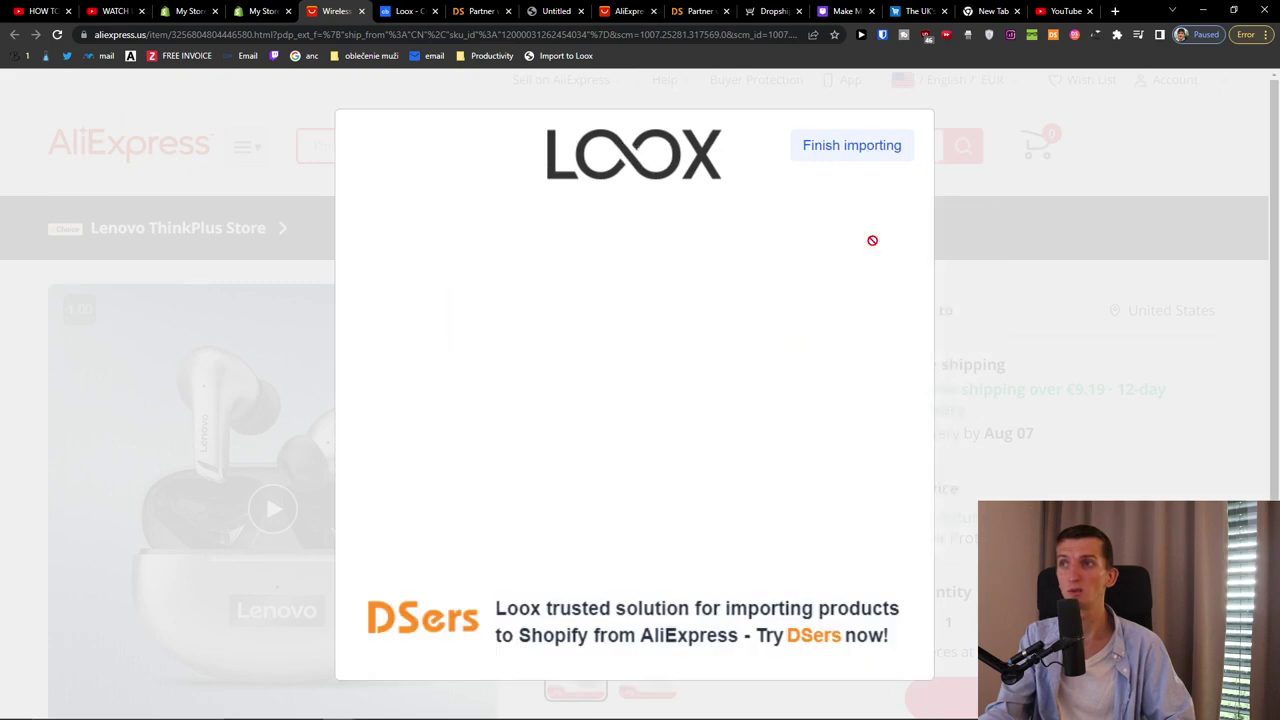
pyautogui.click(808, 242)
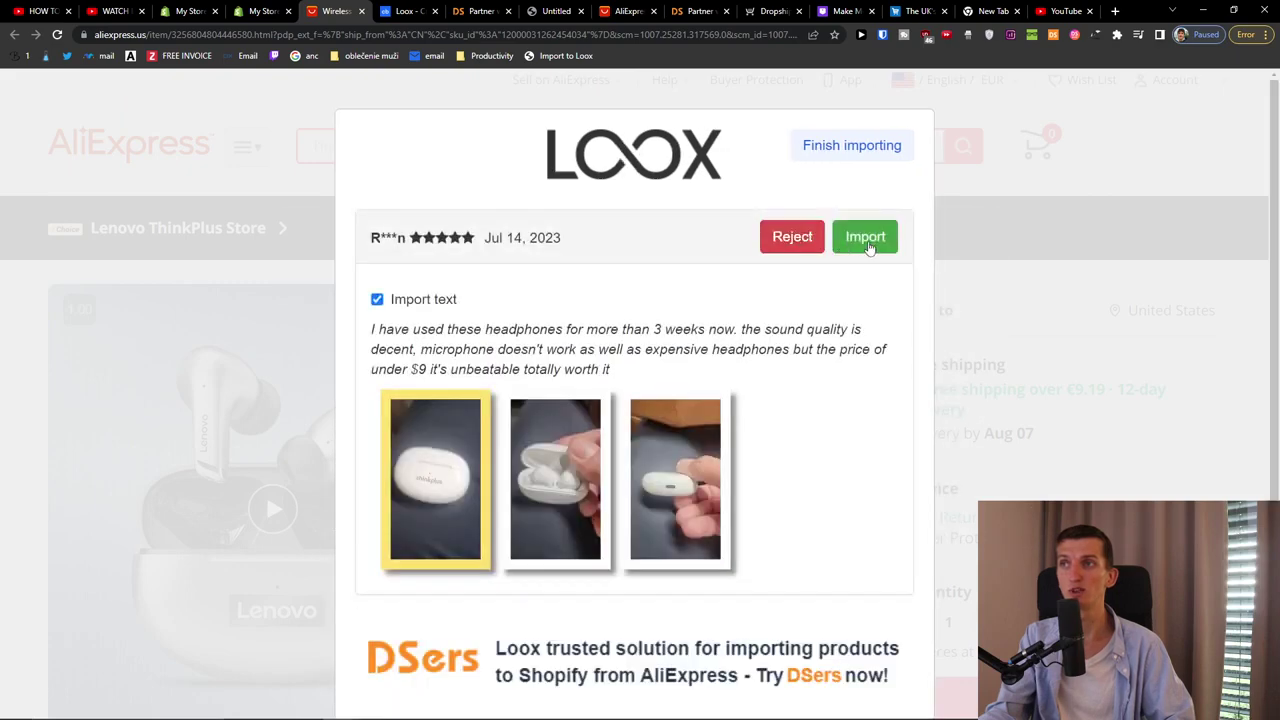
pyautogui.click(866, 243)
pyautogui.click(818, 240)
# Import the sound, four-photo and Work great reviews, reject charge and delivery complaints, then finish.
pyautogui.click(840, 243)
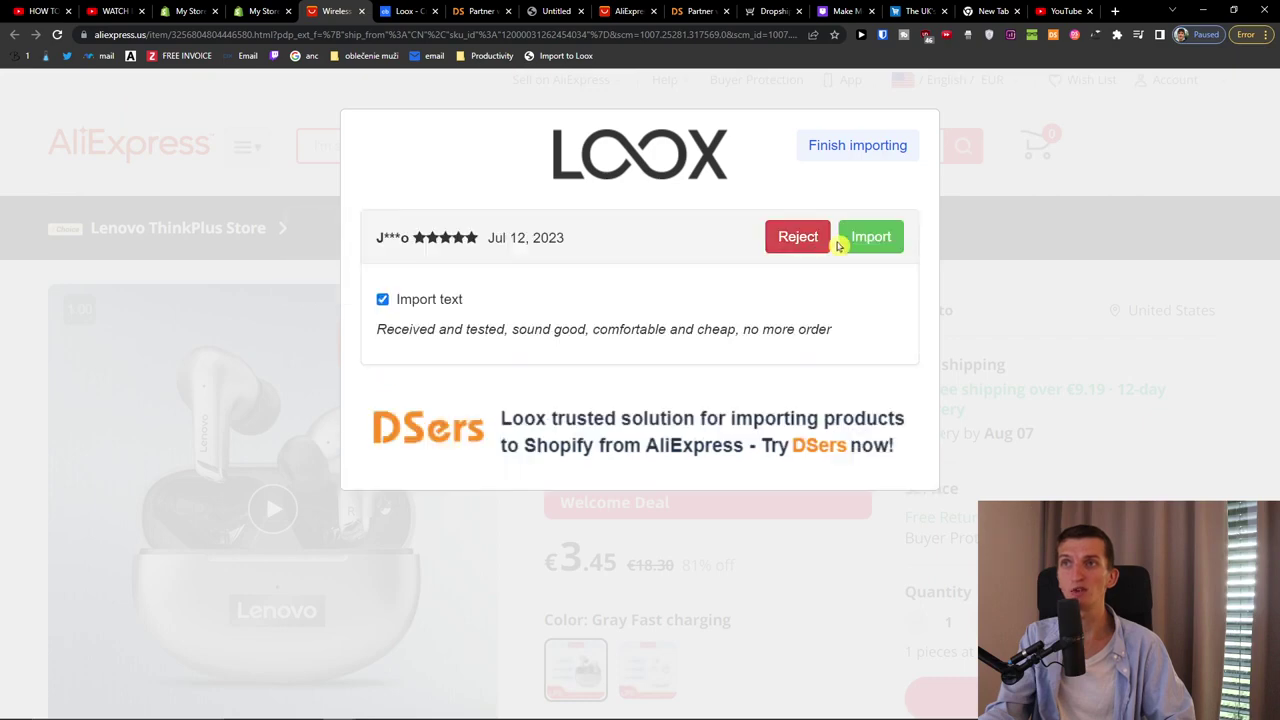
pyautogui.click(828, 244)
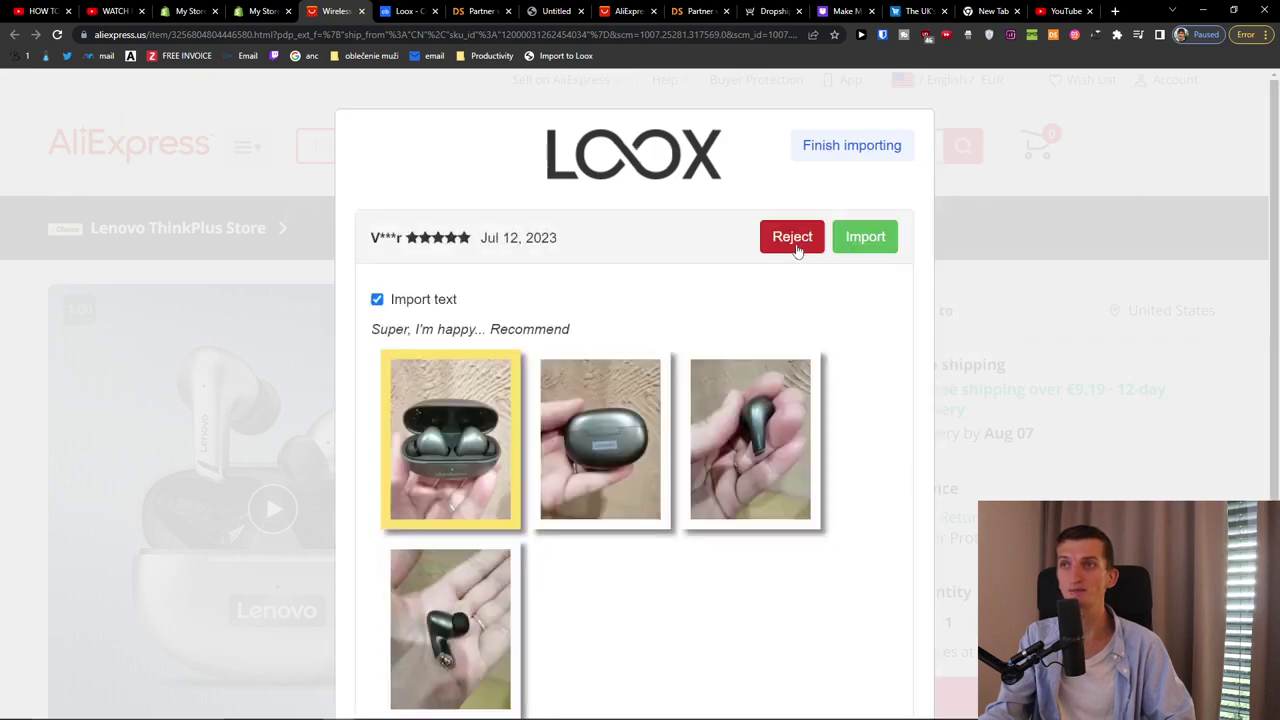
pyautogui.click(869, 244)
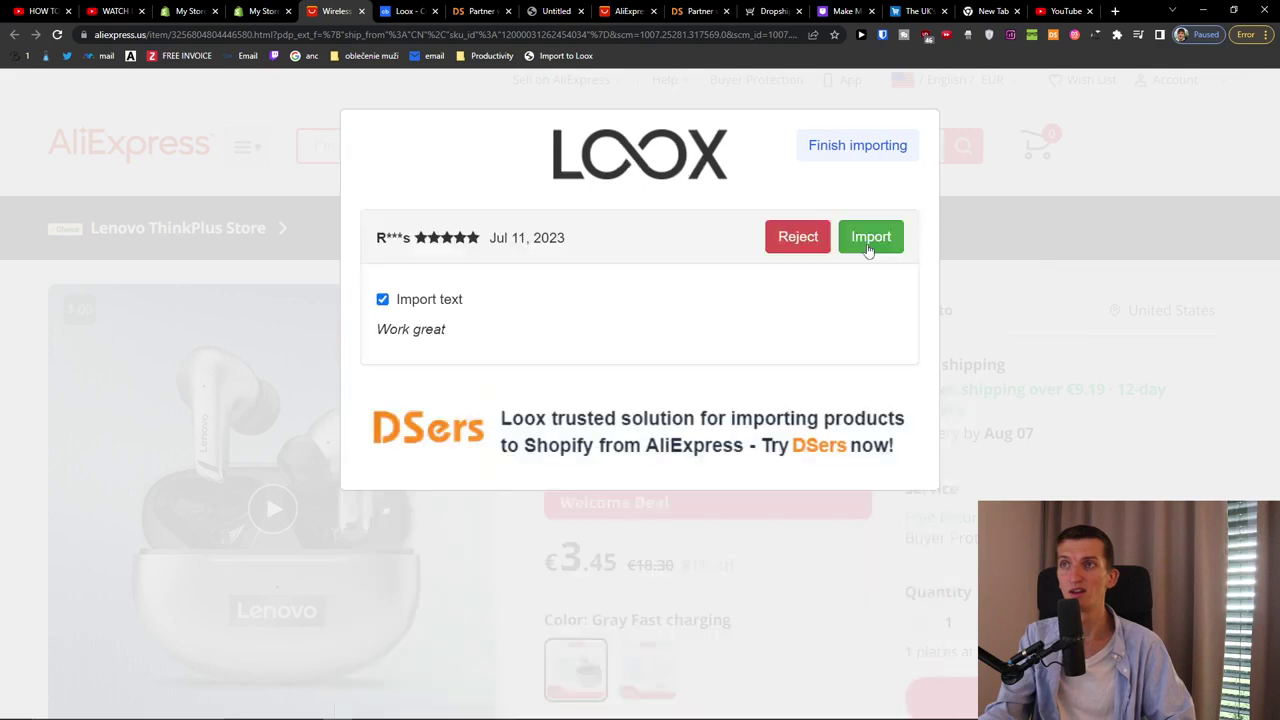
pyautogui.click(875, 240)
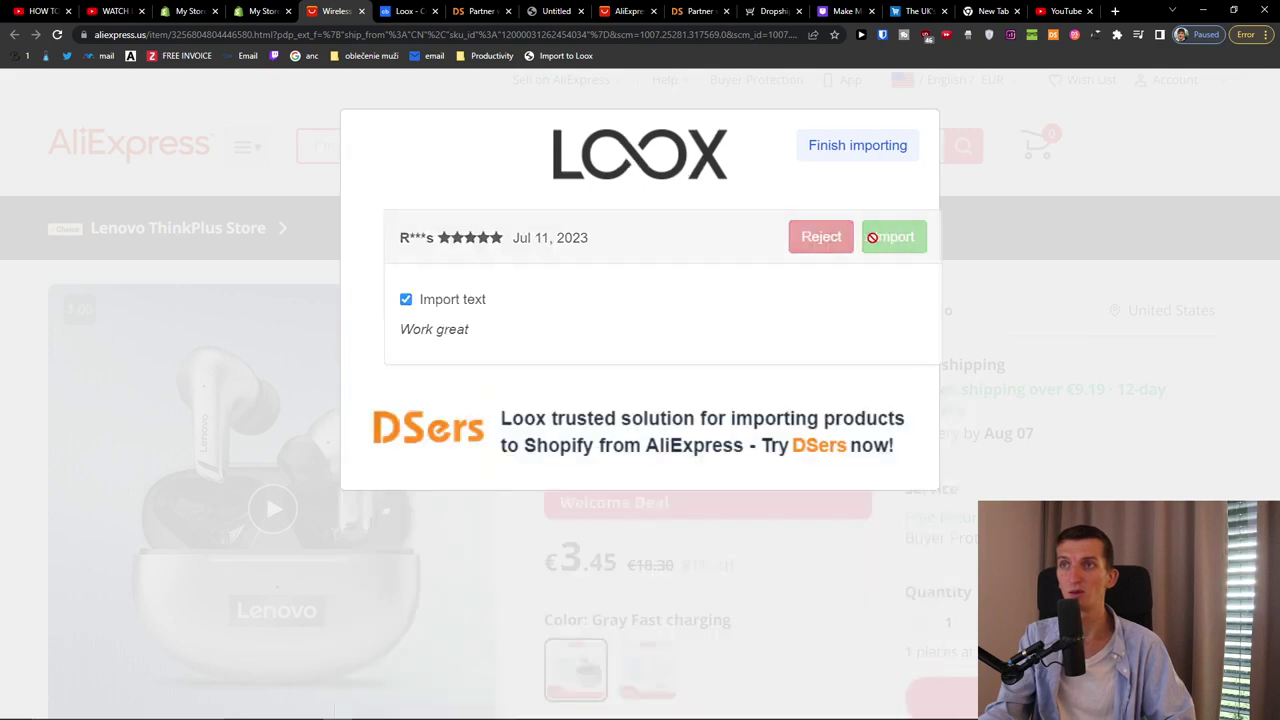
pyautogui.click(808, 238)
pyautogui.click(778, 245)
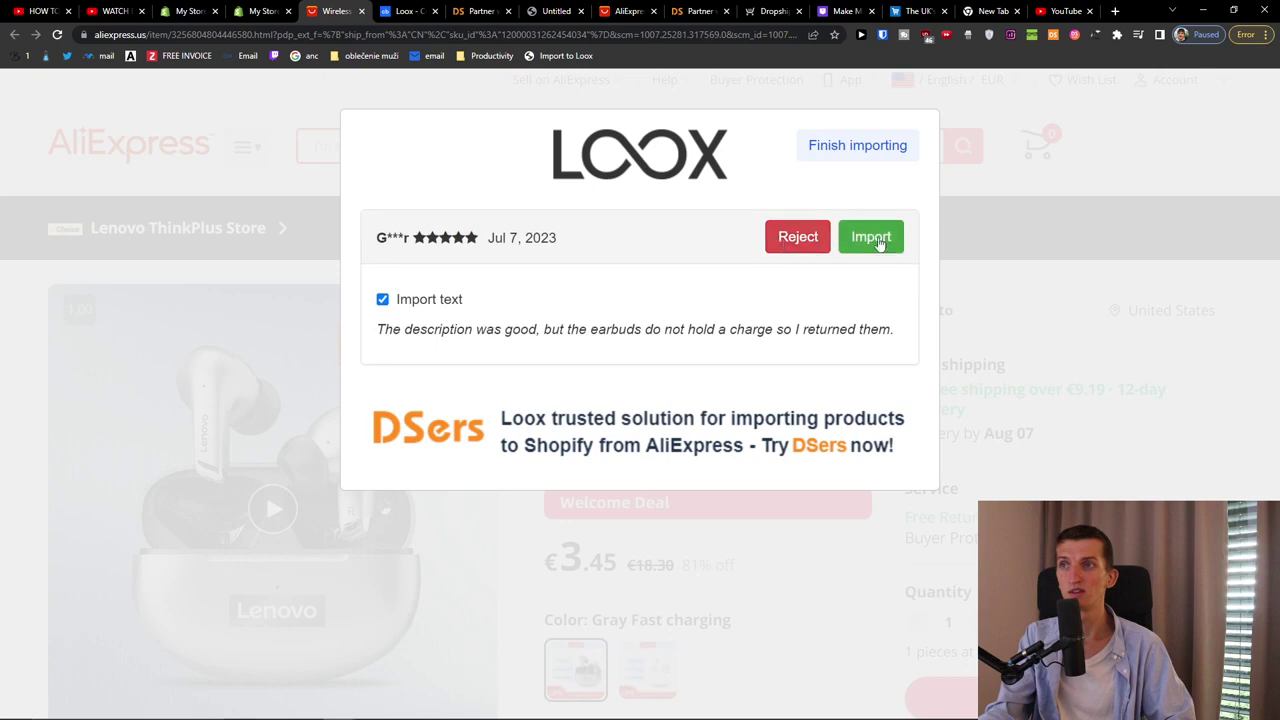
pyautogui.click(793, 240)
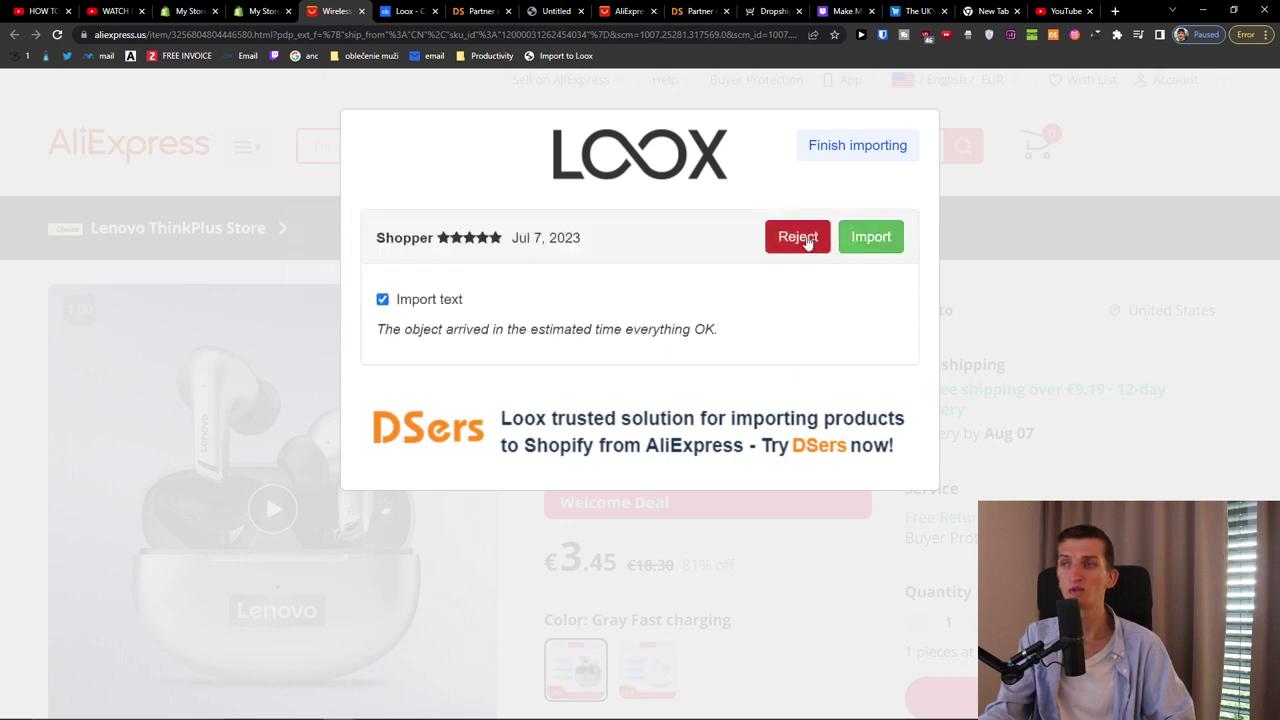
pyautogui.click(806, 239)
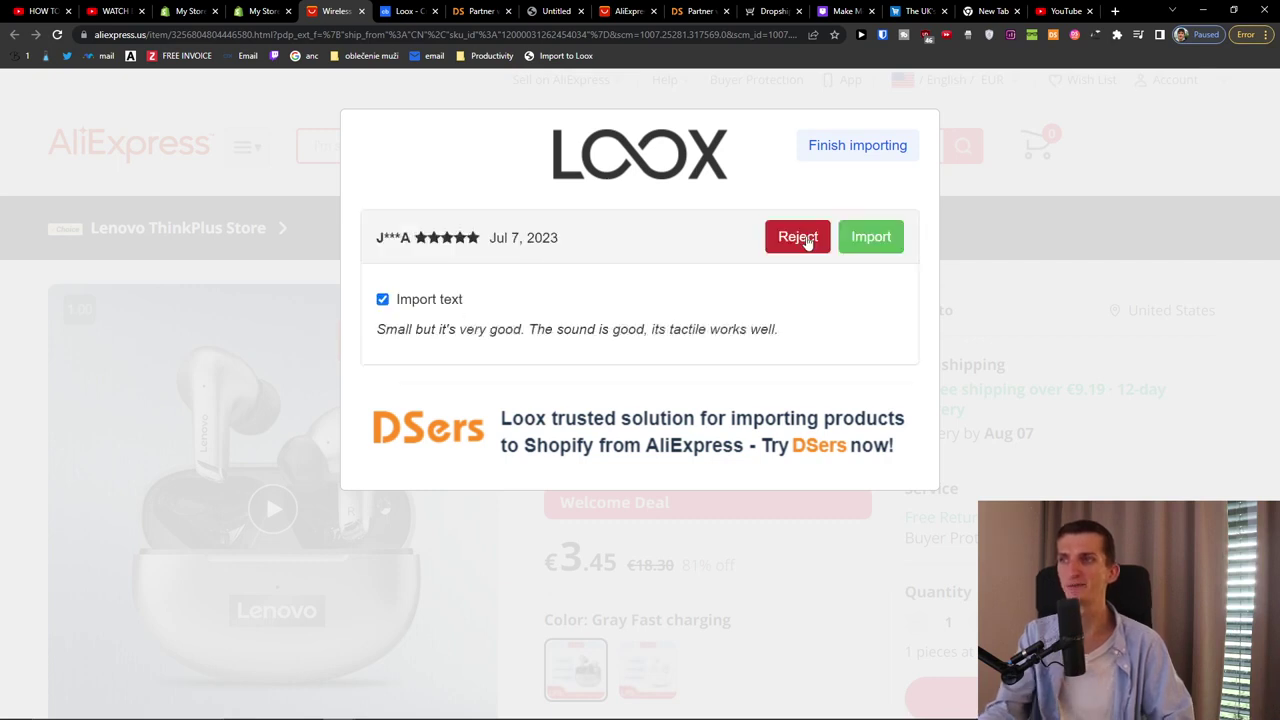
pyautogui.click(853, 236)
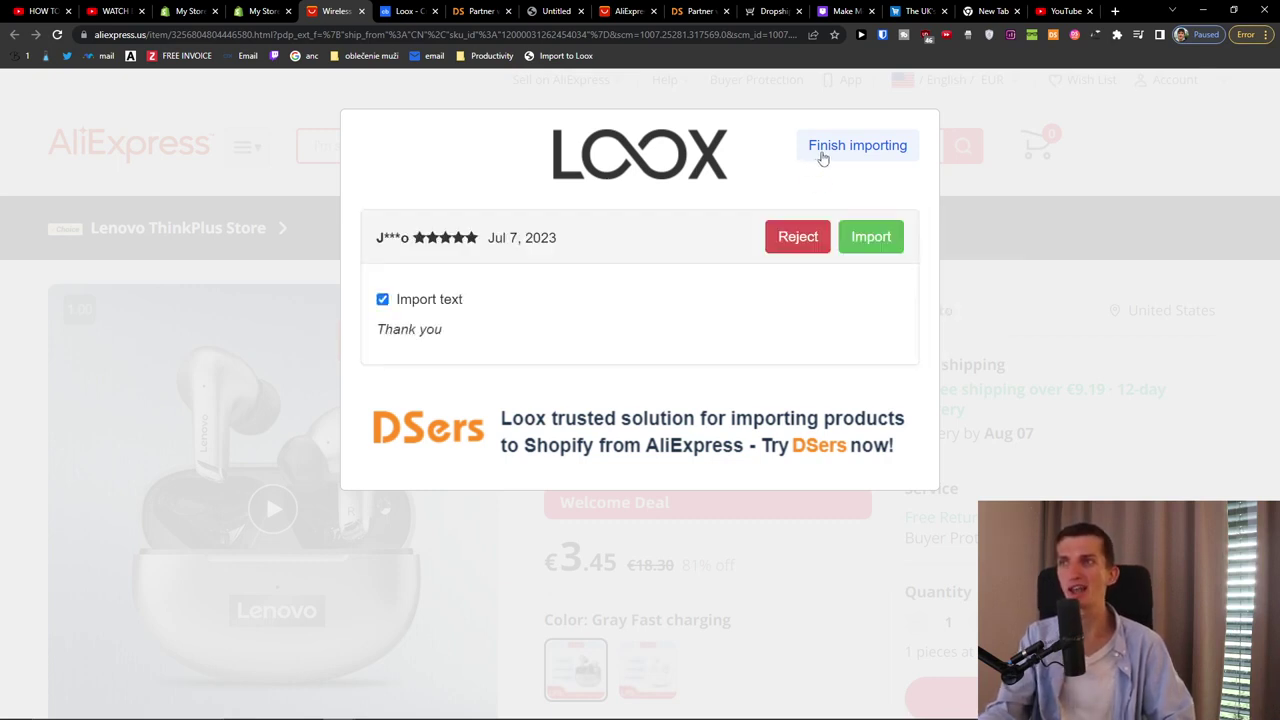
pyautogui.click(843, 152)
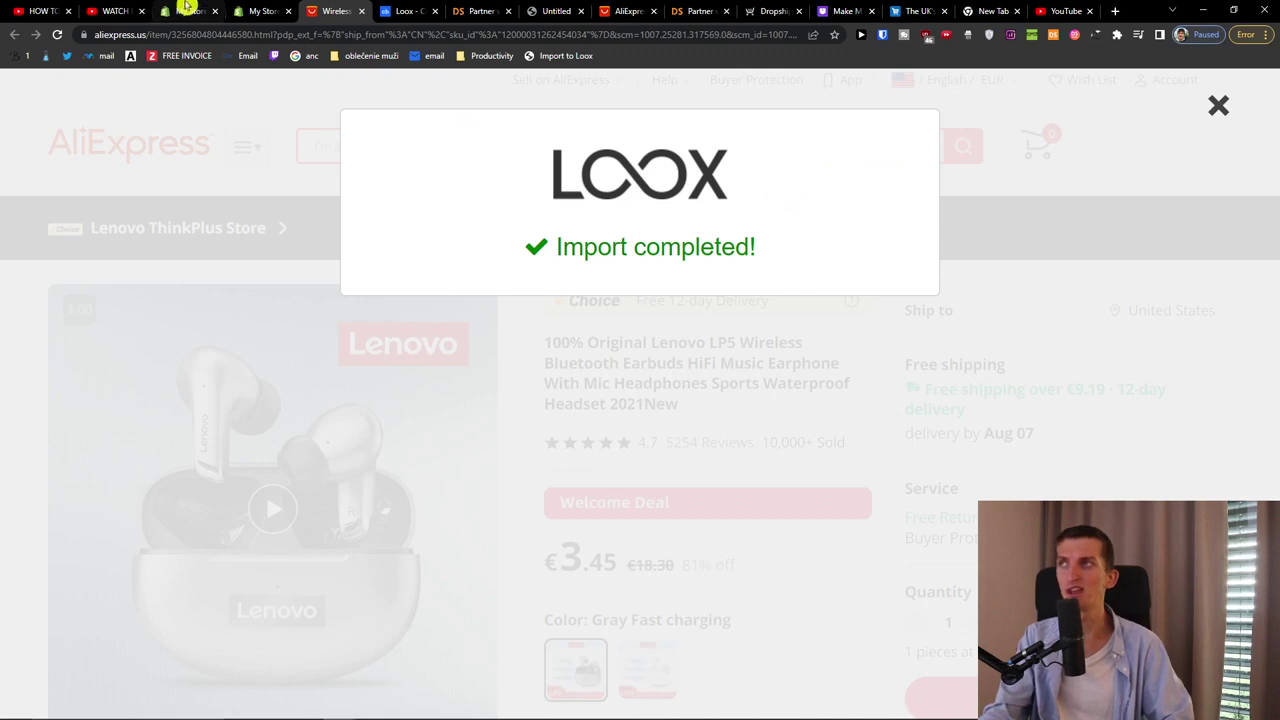
# Return to the Shopify admin Import reviews page and go to Products.
pyautogui.click(258, 10)
pyautogui.moveTo(464, 441); pyautogui.dragTo(680, 421)
pyautogui.click(666, 466)
pyautogui.scroll(-1, 666, 471)
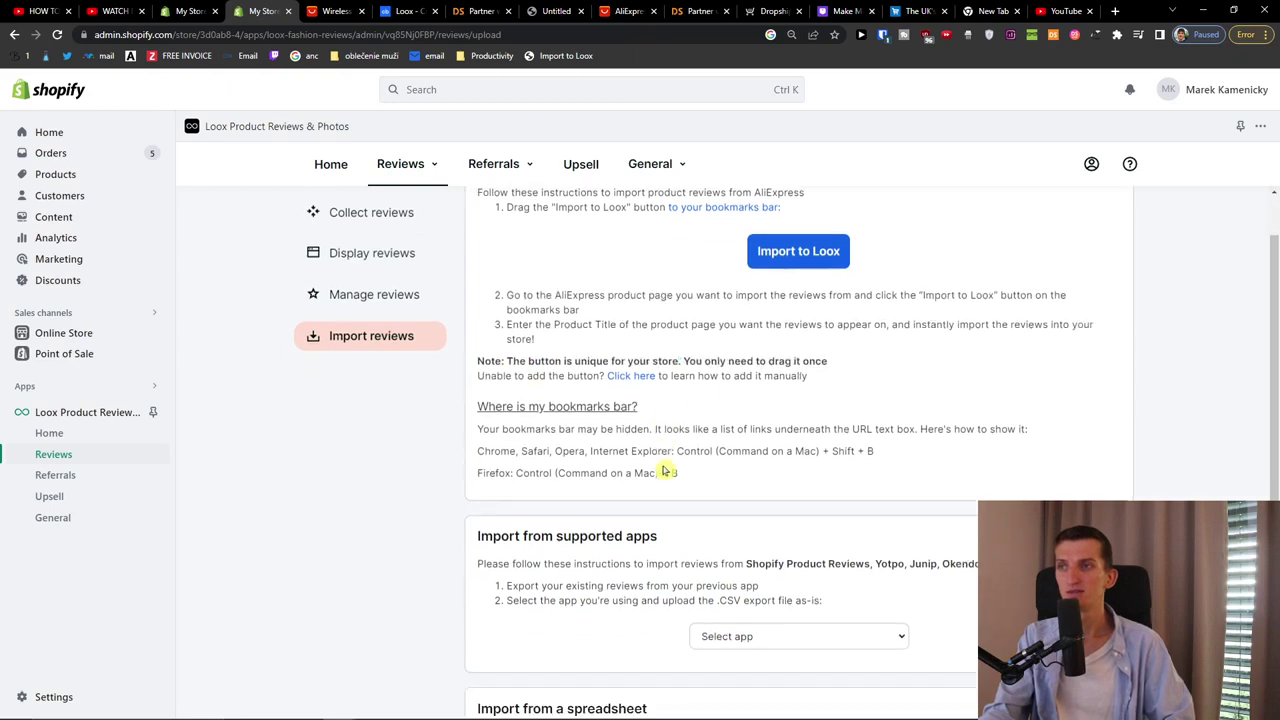
pyautogui.scroll(-1, 666, 471)
pyautogui.scroll(-2, 597, 421)
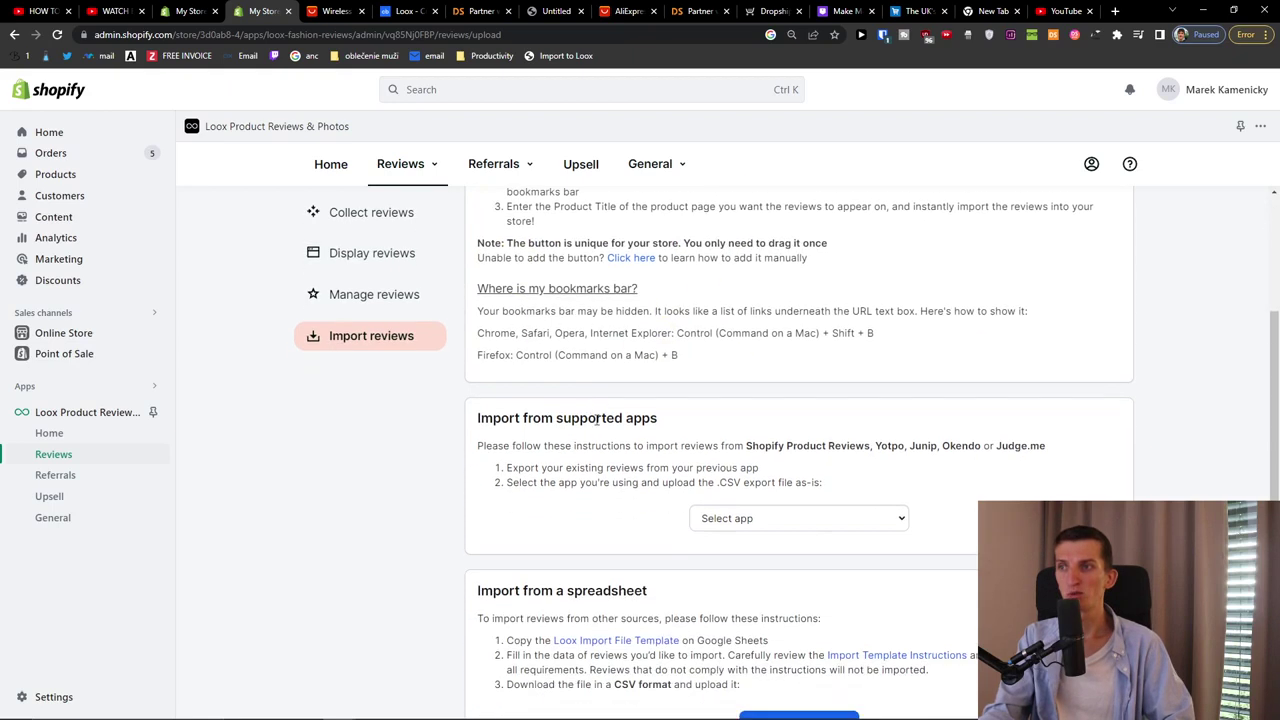
pyautogui.scroll(-2, 533, 441)
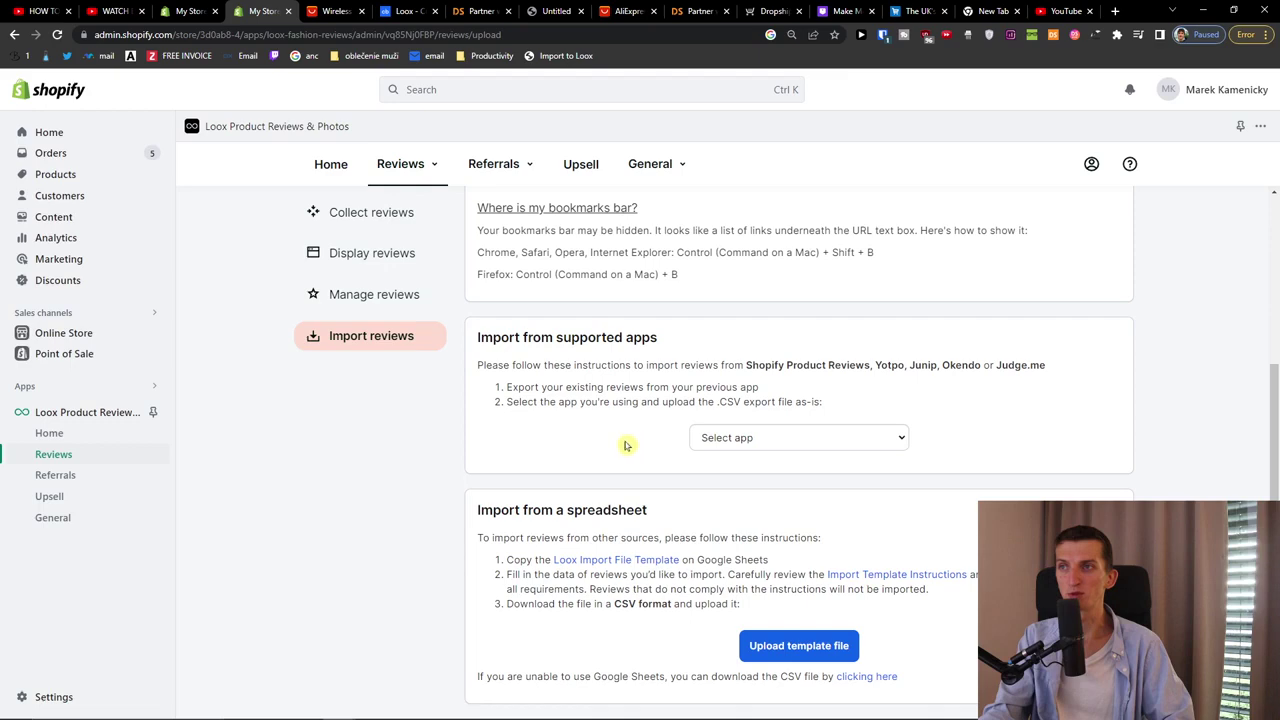
pyautogui.scroll(5, 625, 445)
pyautogui.click(83, 182)
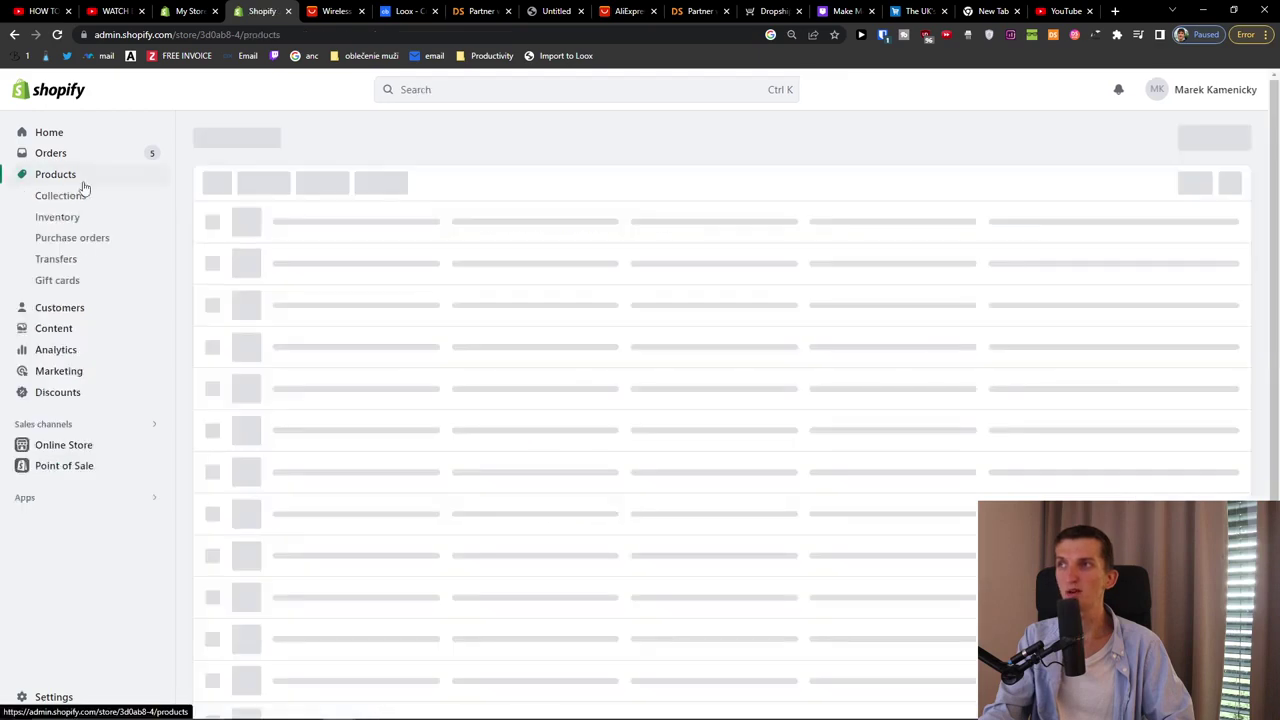
# Open the Fenruien laptop backpack product and choose Preview under More actions.
pyautogui.click(252, 390)
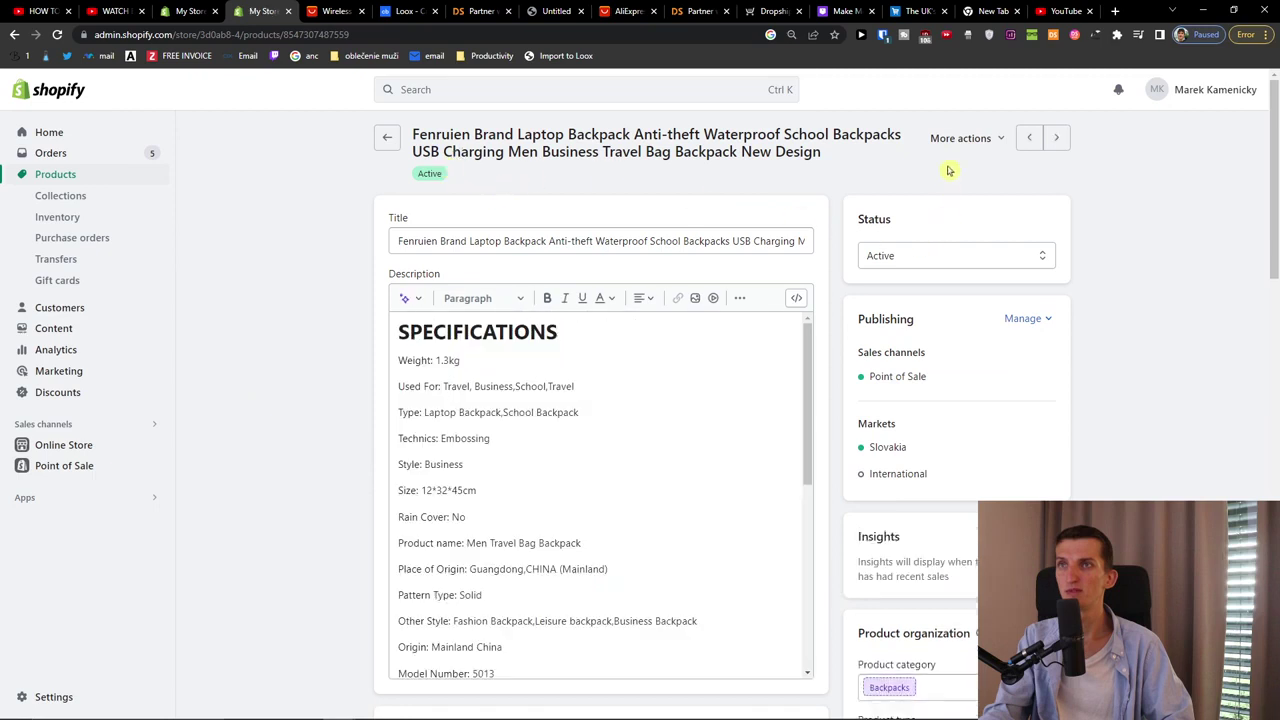
pyautogui.click(1002, 139)
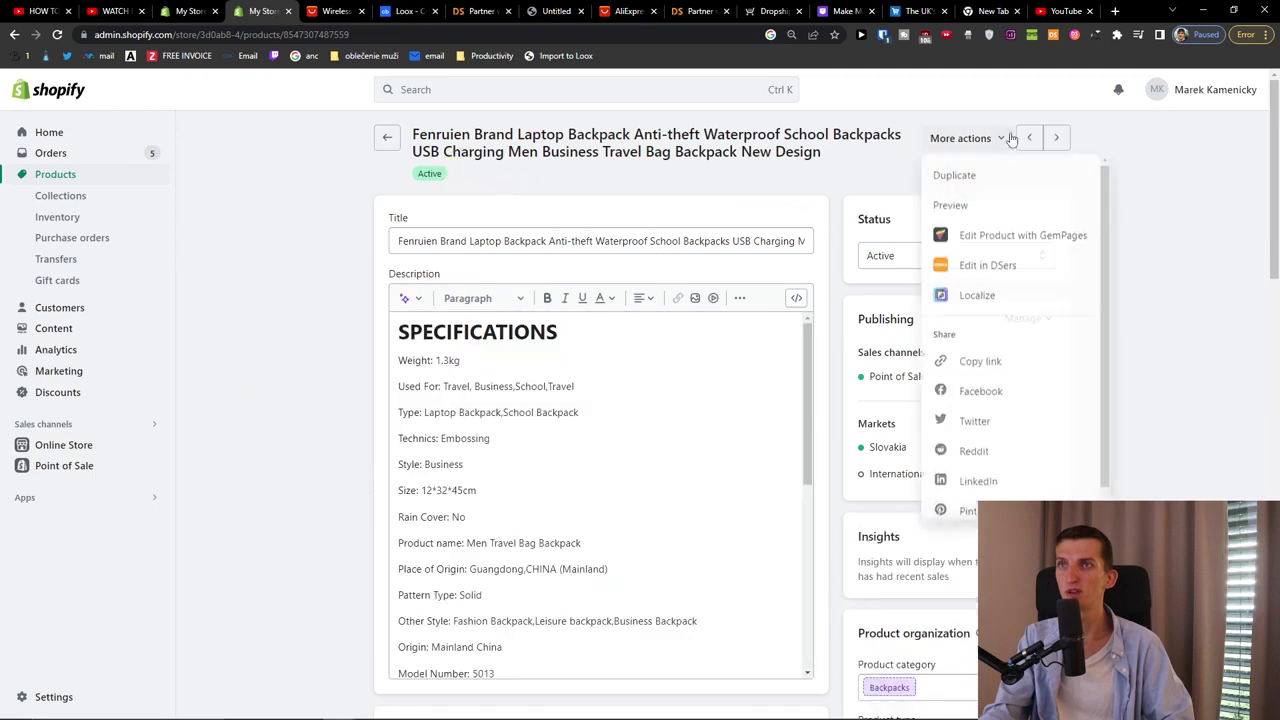
pyautogui.click(987, 205)
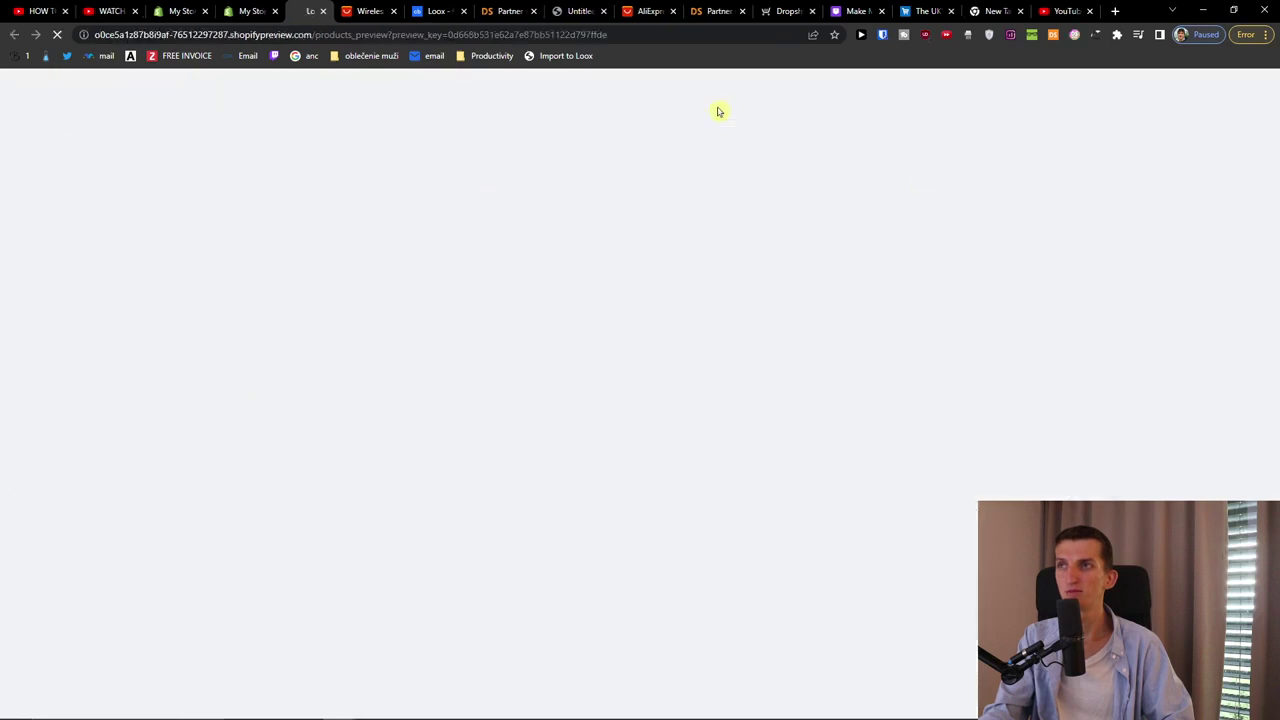
# Zoom the backpack preview to 75% and scroll through the imported earbud reviews.
pyautogui.scroll(-15, 694, 374)
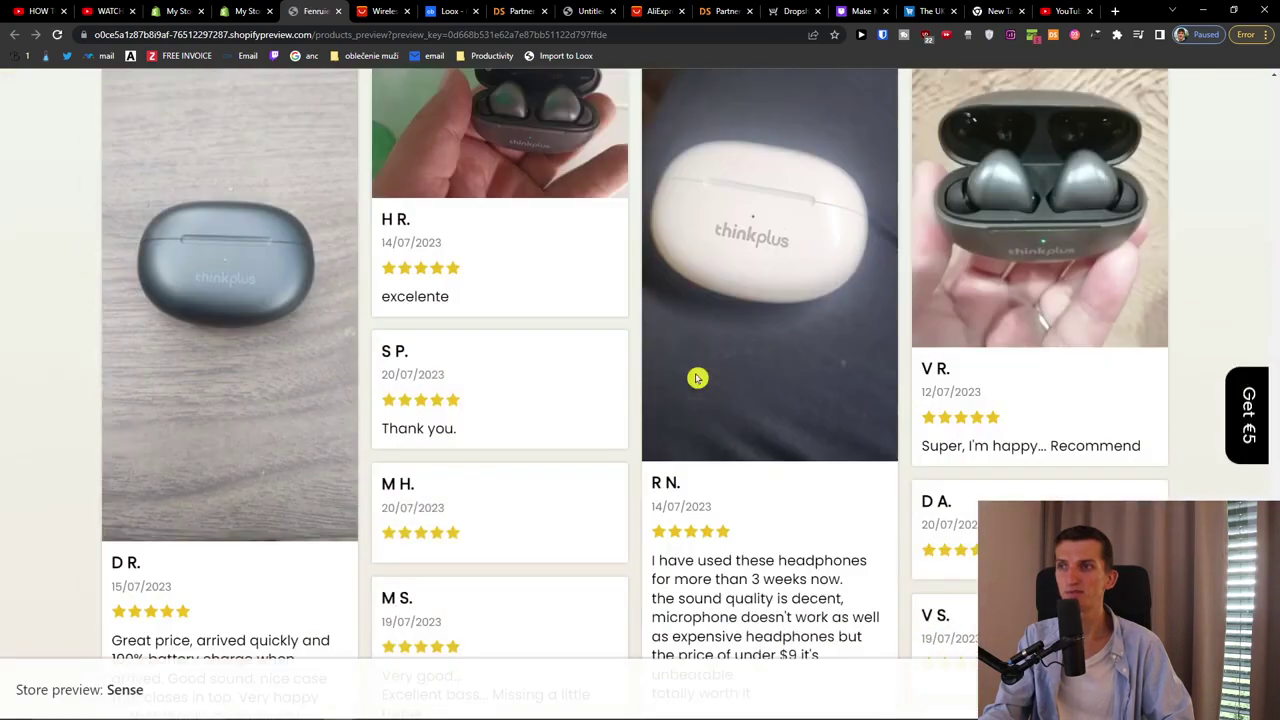
pyautogui.hotkey('ctrl', '-')
pyautogui.hotkey('ctrl', '-')
pyautogui.hotkey('ctrl', '-')
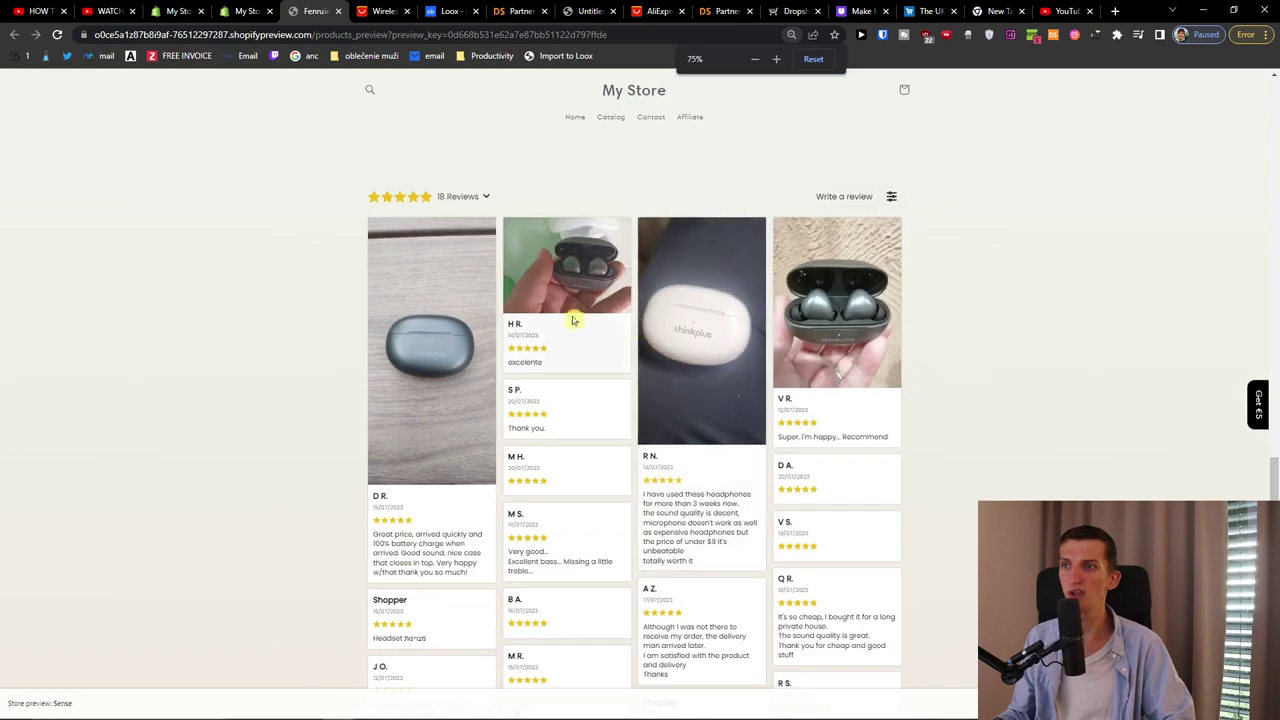
pyautogui.scroll(-4, 808, 366)
pyautogui.scroll(3, 940, 395)
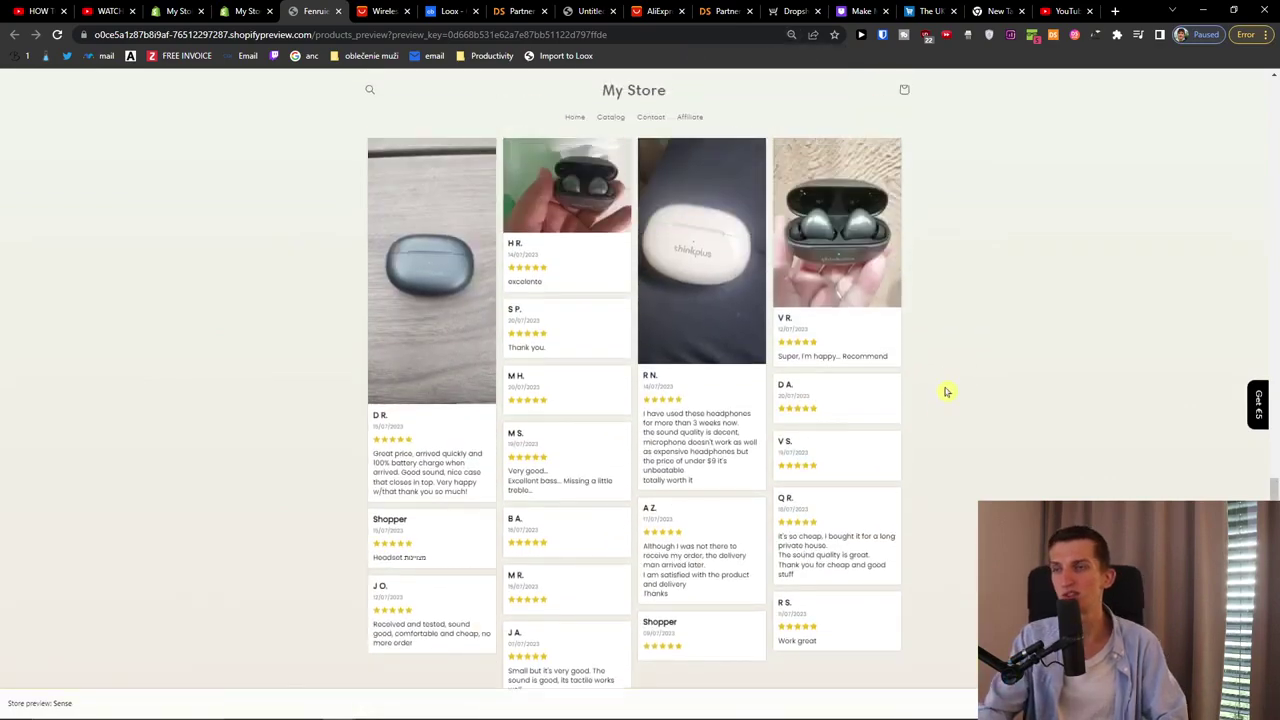
pyautogui.scroll(5, 391, 306)
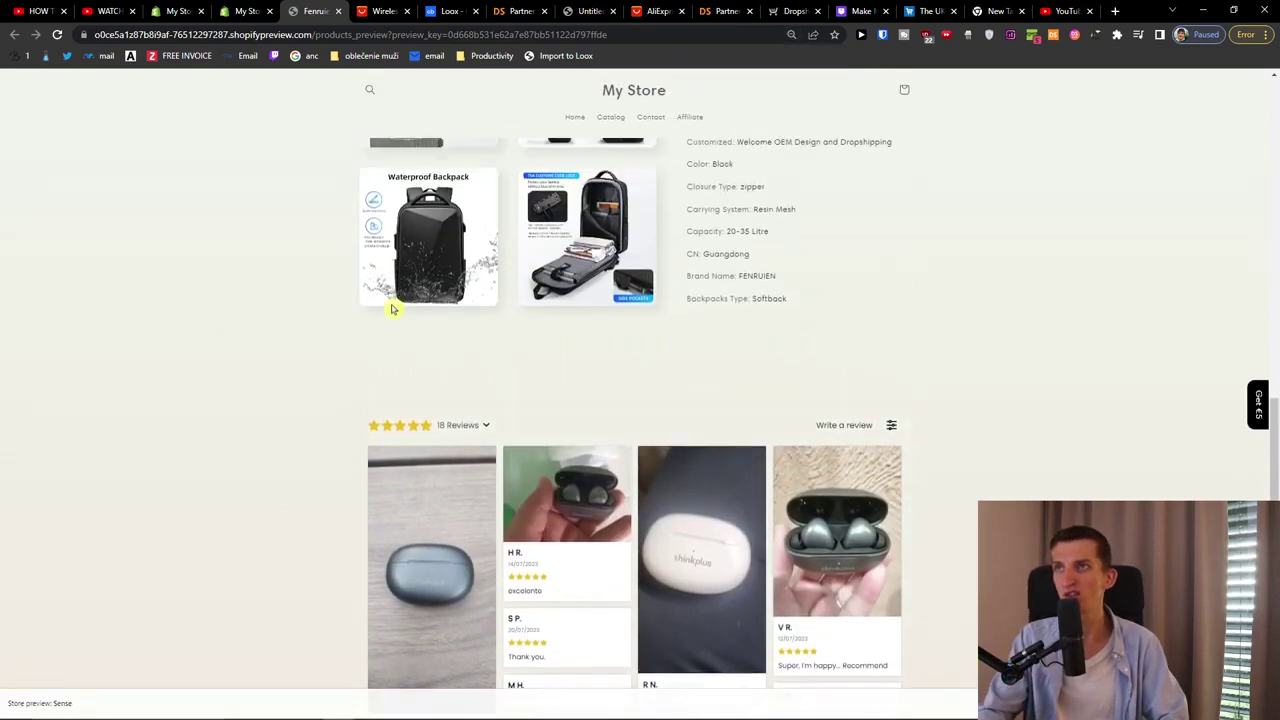
pyautogui.scroll(3, 391, 310)
pyautogui.scroll(-10, 354, 314)
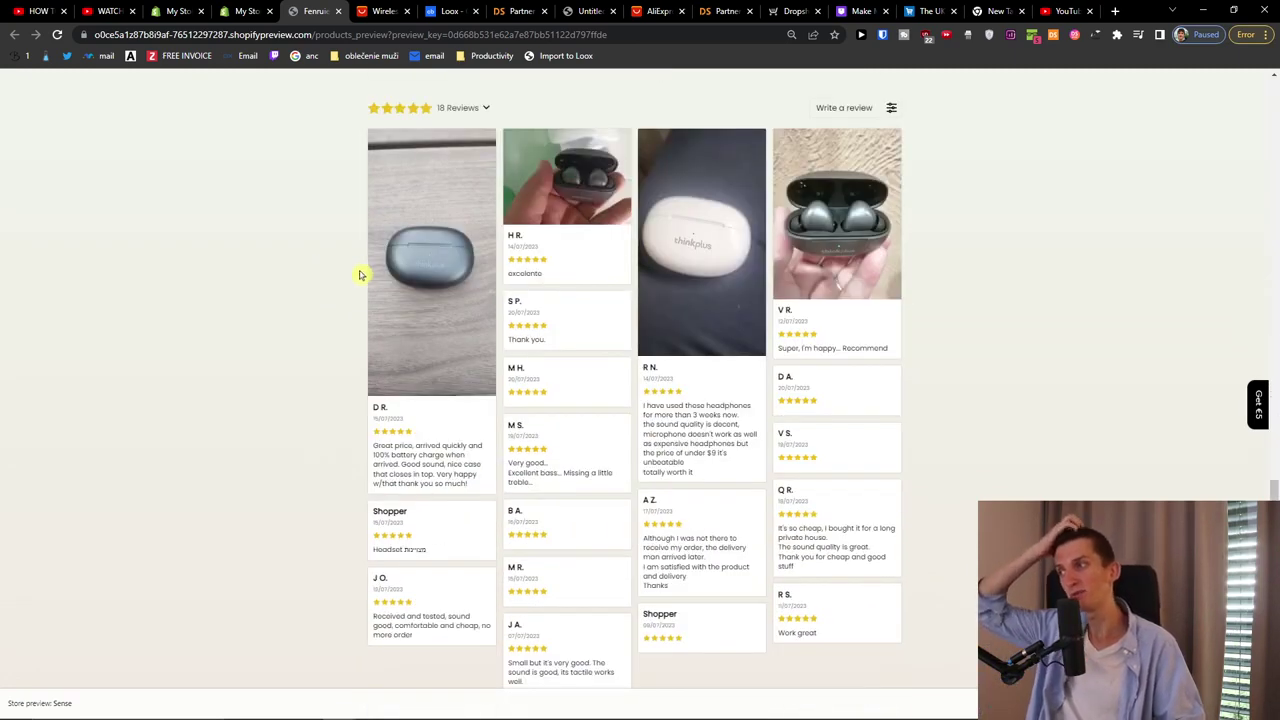
pyautogui.scroll(2, 362, 280)
pyautogui.scroll(-3, 366, 295)
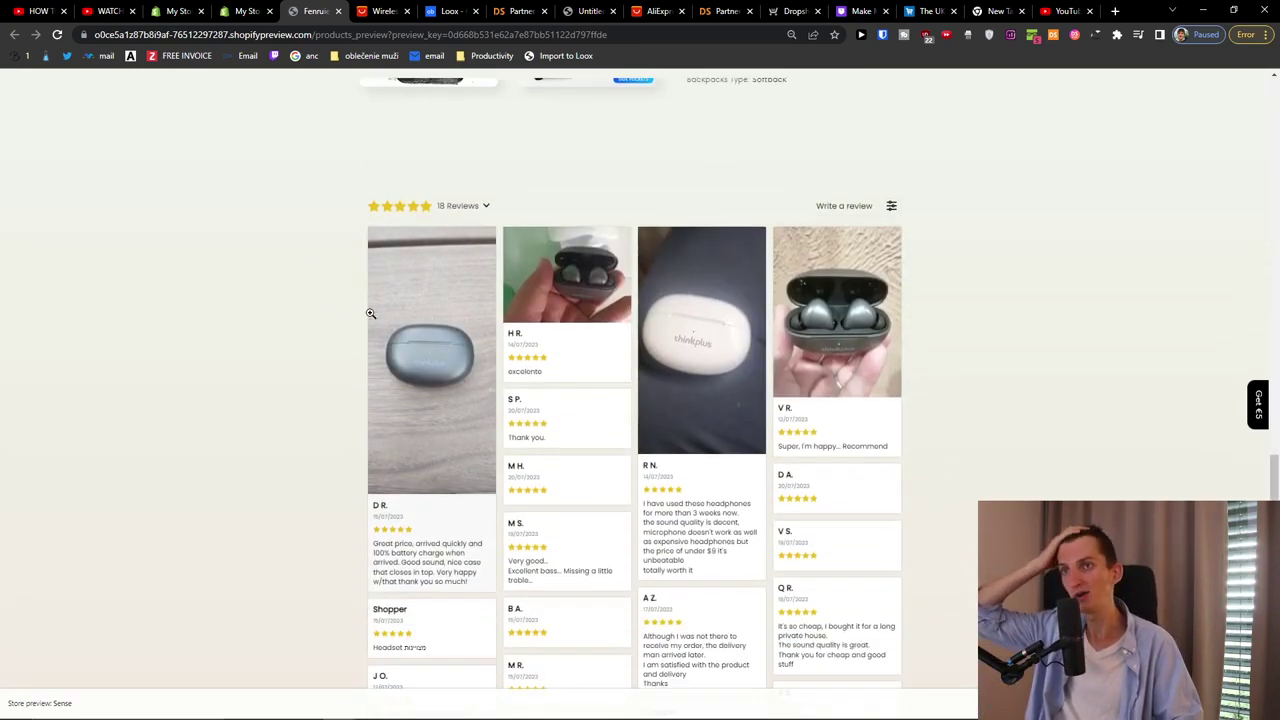
pyautogui.scroll(3, 370, 313)
pyautogui.scroll(-2, 369, 314)
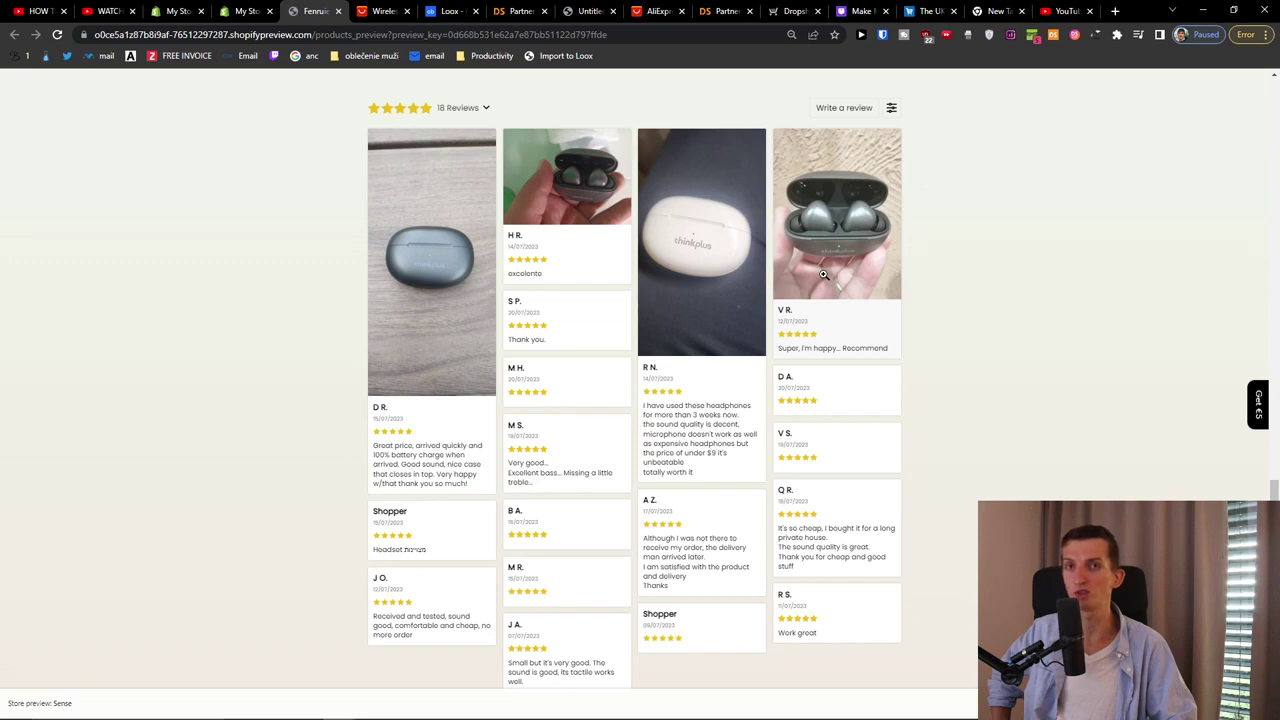
pyautogui.scroll(3, 823, 274)
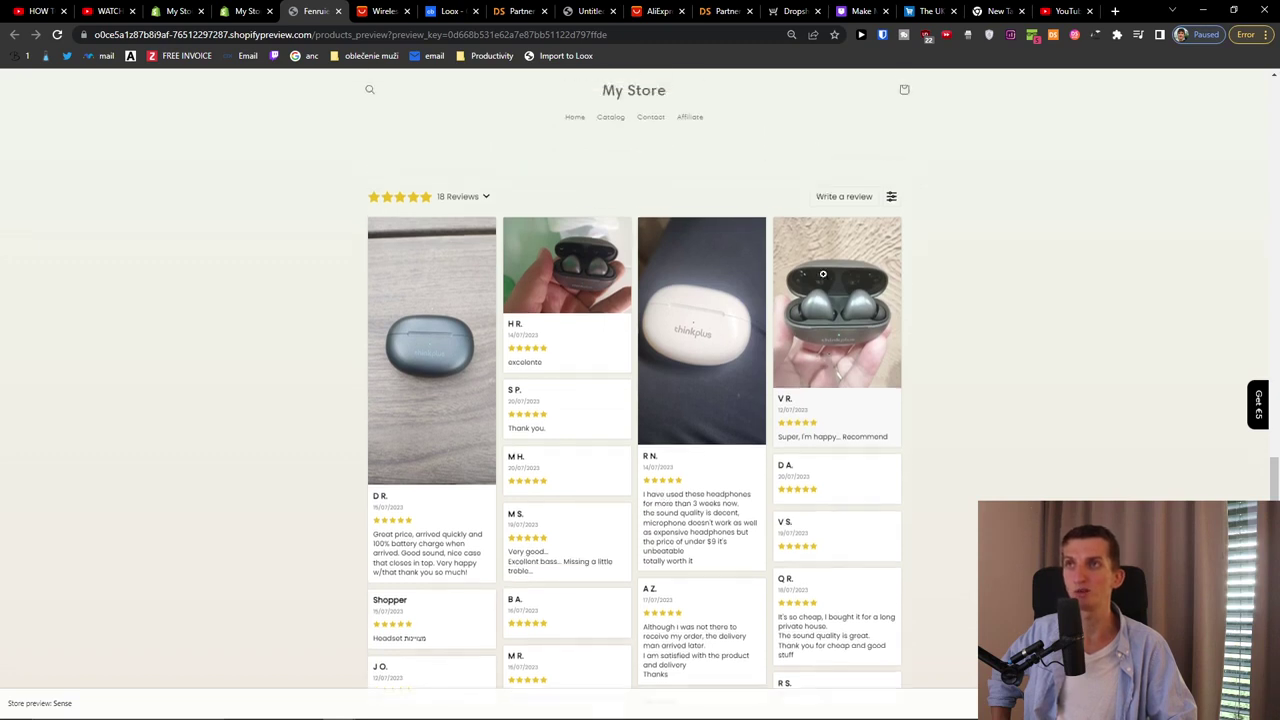
pyautogui.scroll(-2, 823, 274)
pyautogui.scroll(10, 934, 323)
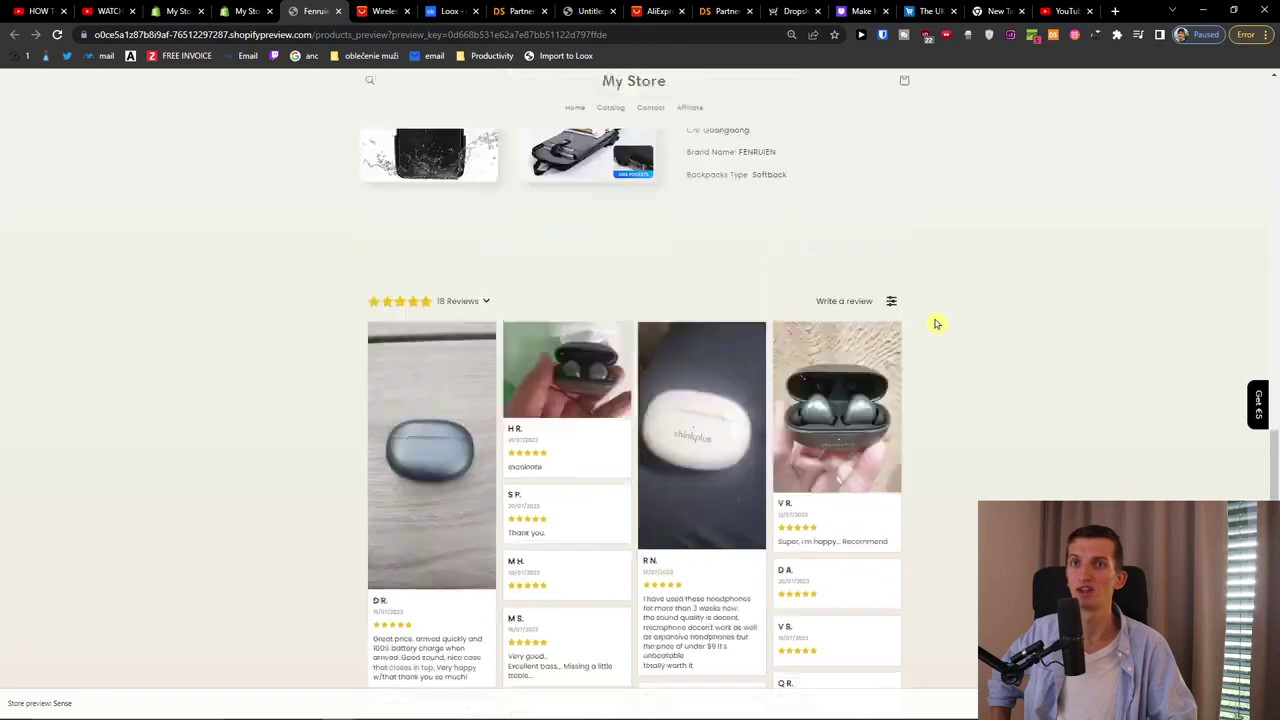
pyautogui.scroll(-9, 934, 323)
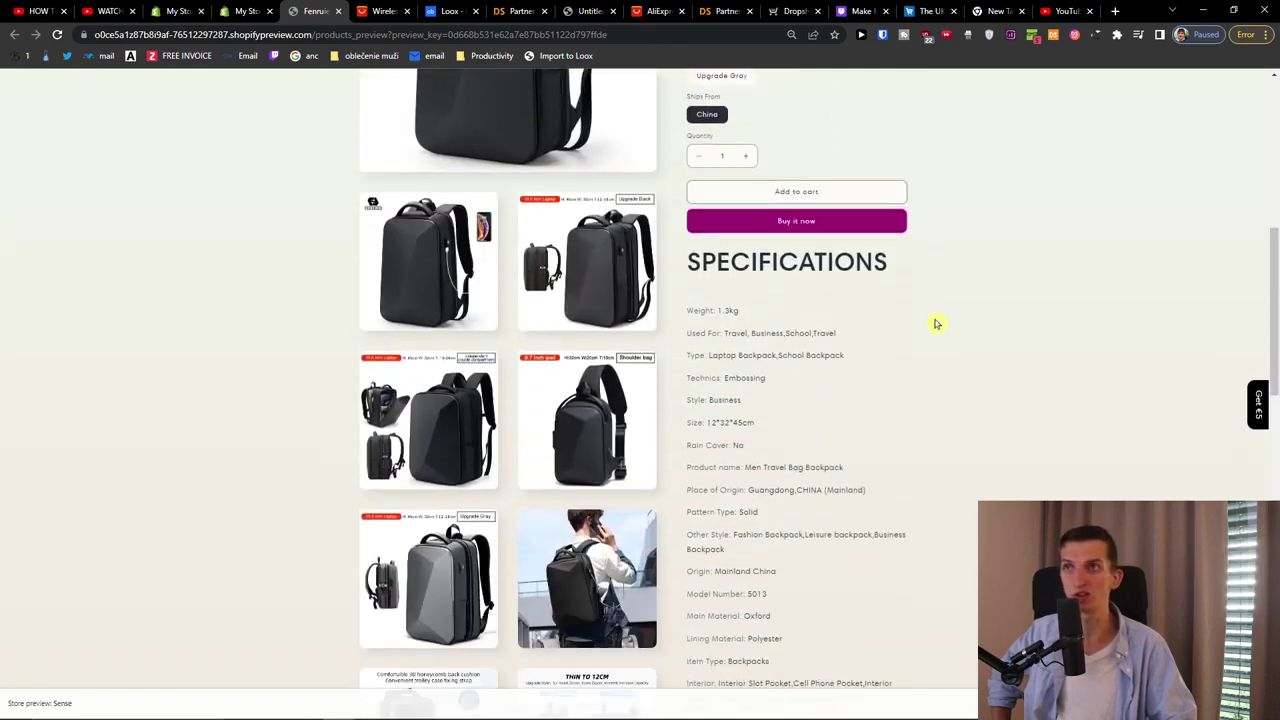
# Search Google for BeProfit in a new tab and open its Shopify App Store listing.
pyautogui.click(1117, 8)
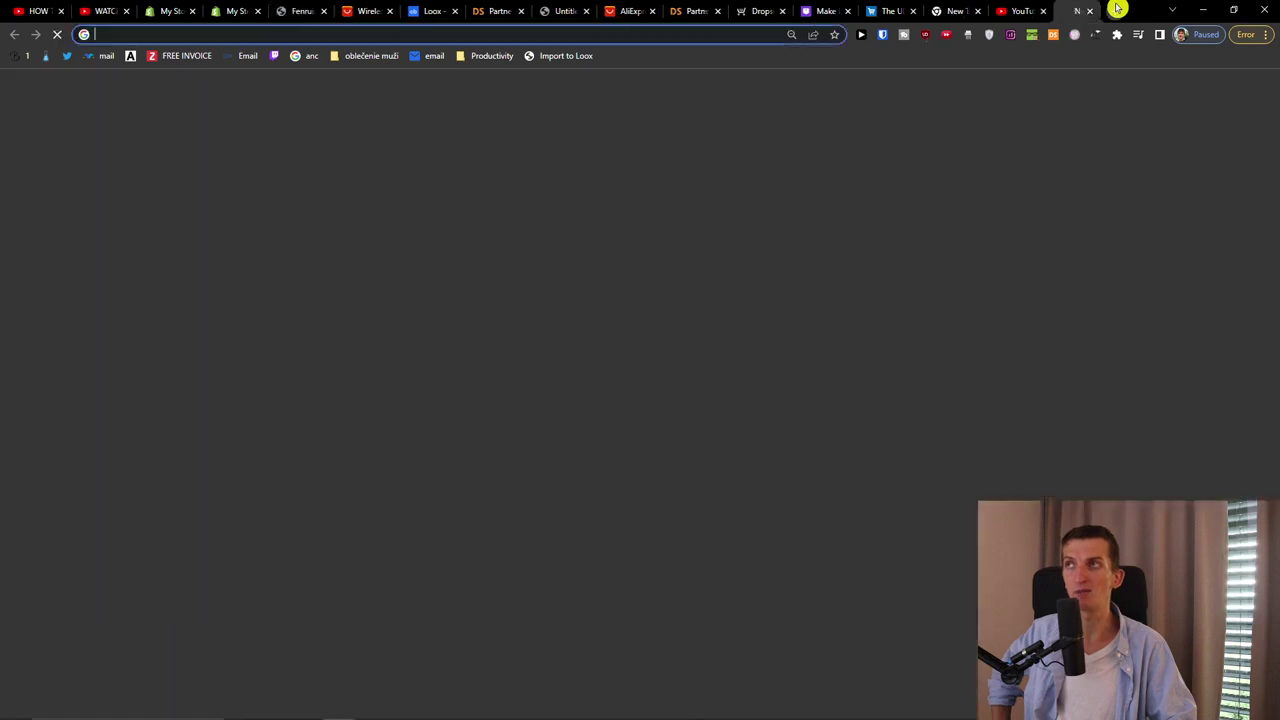
pyautogui.write('befrofit')
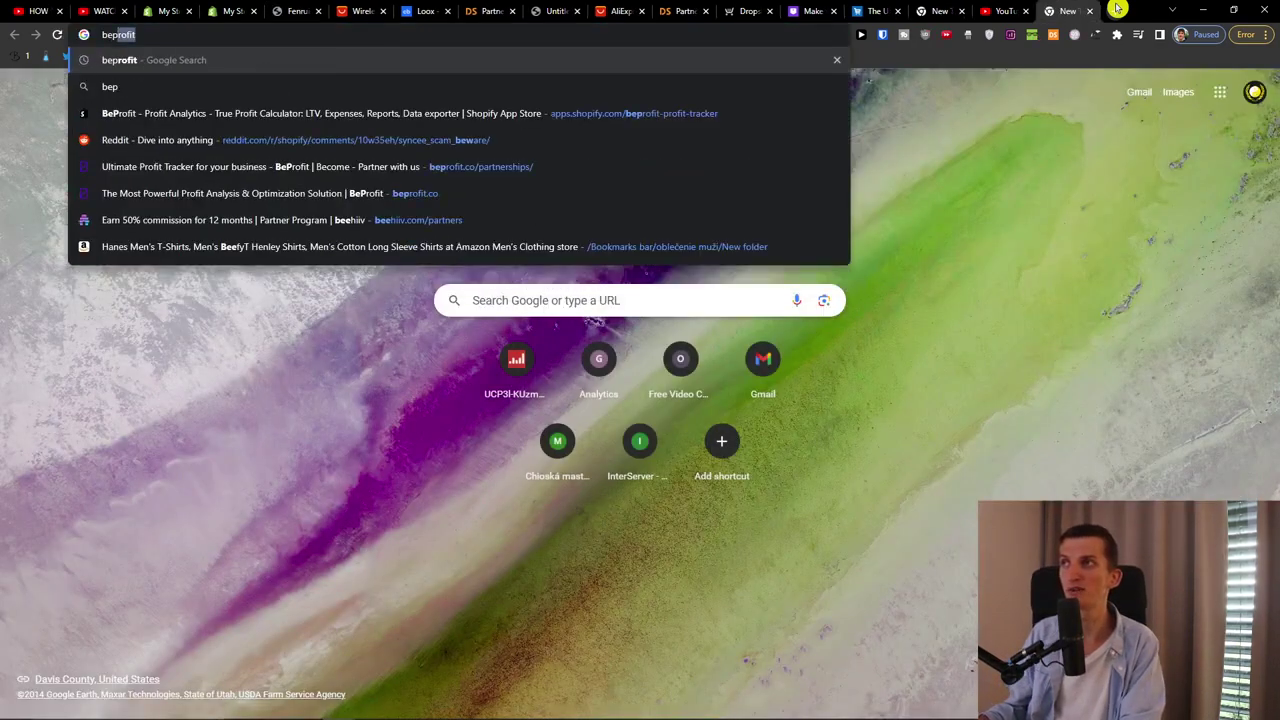
pyautogui.press('Return')
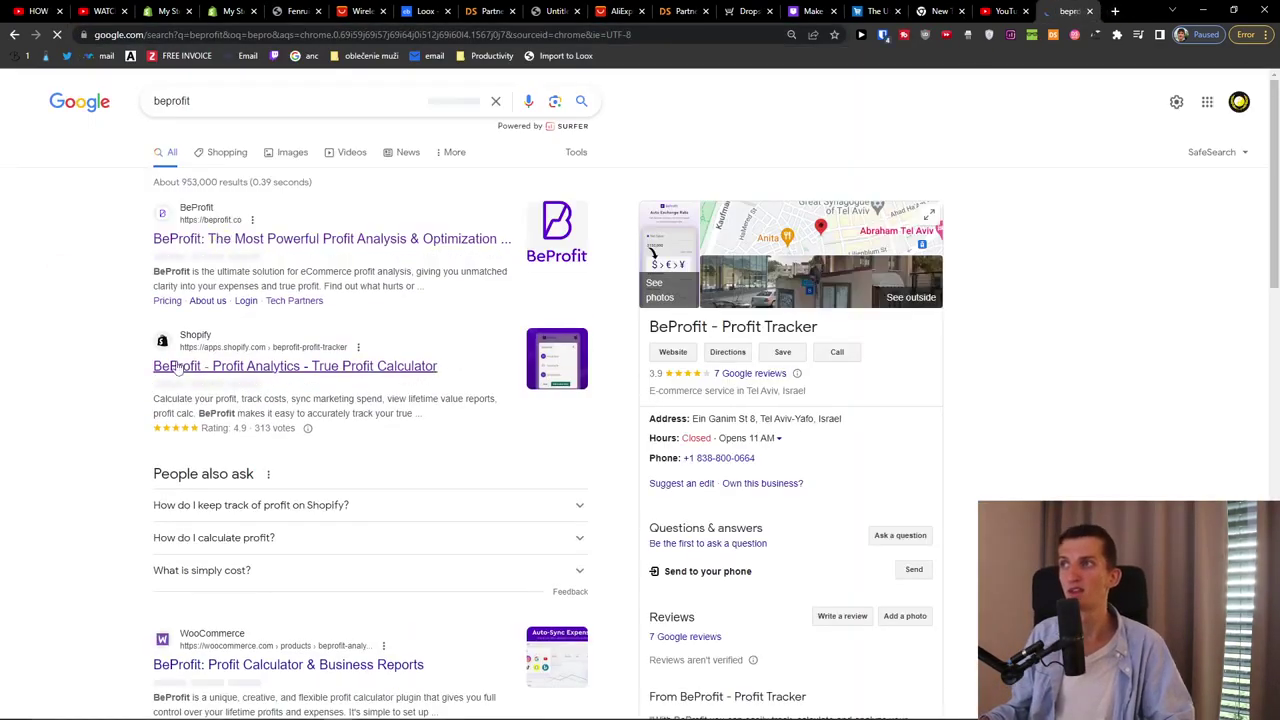
pyautogui.click(280, 366)
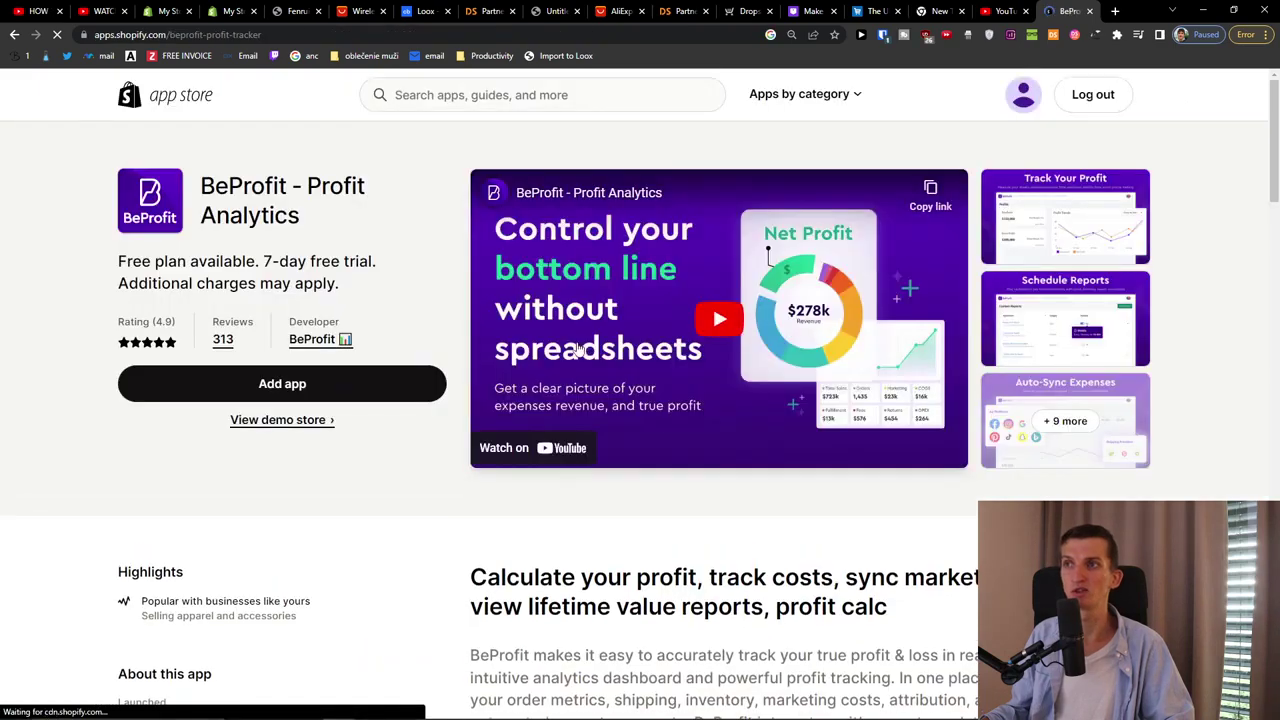
pyautogui.click(1077, 247)
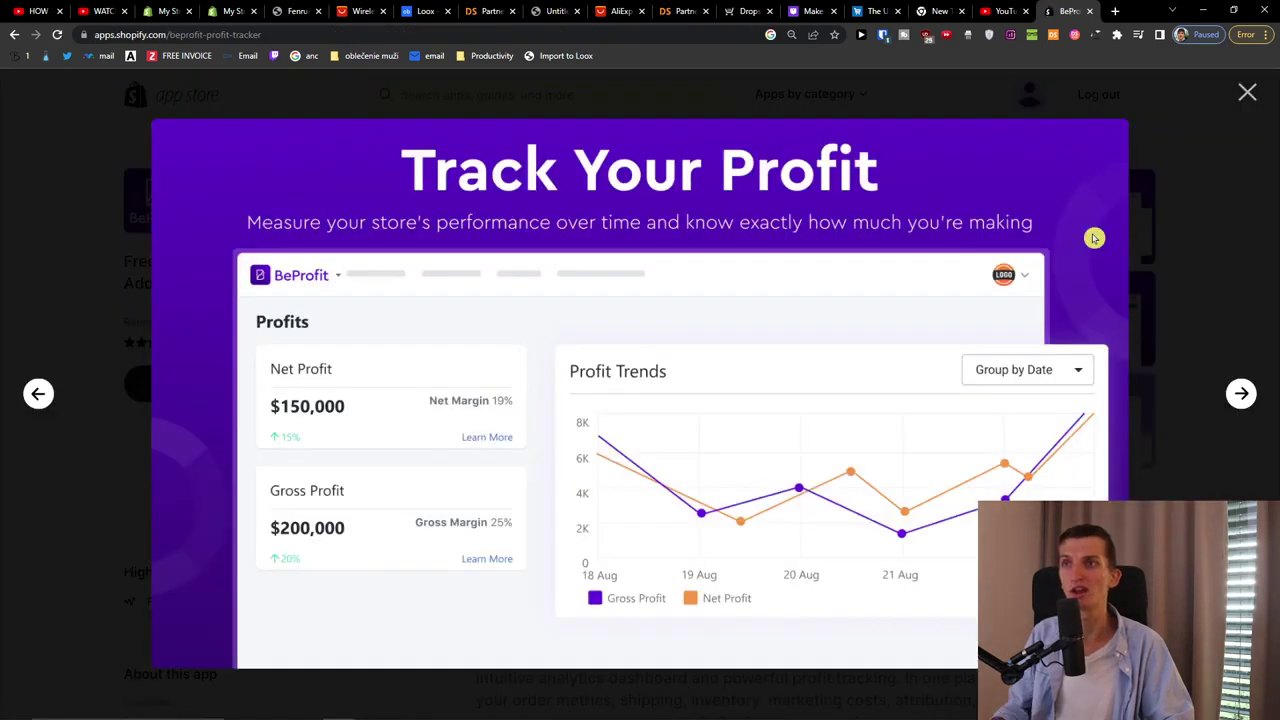
pyautogui.press('Right')
pyautogui.press('Right')
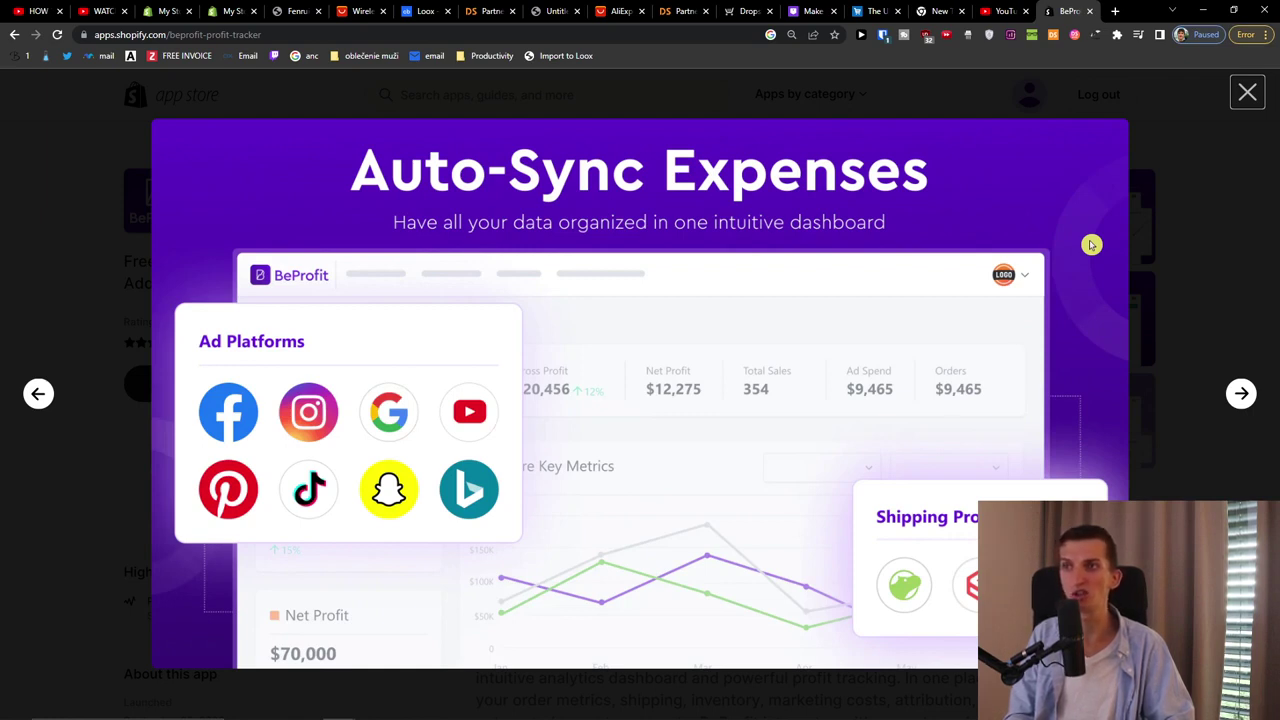
pyautogui.press('Left')
pyautogui.press('Right')
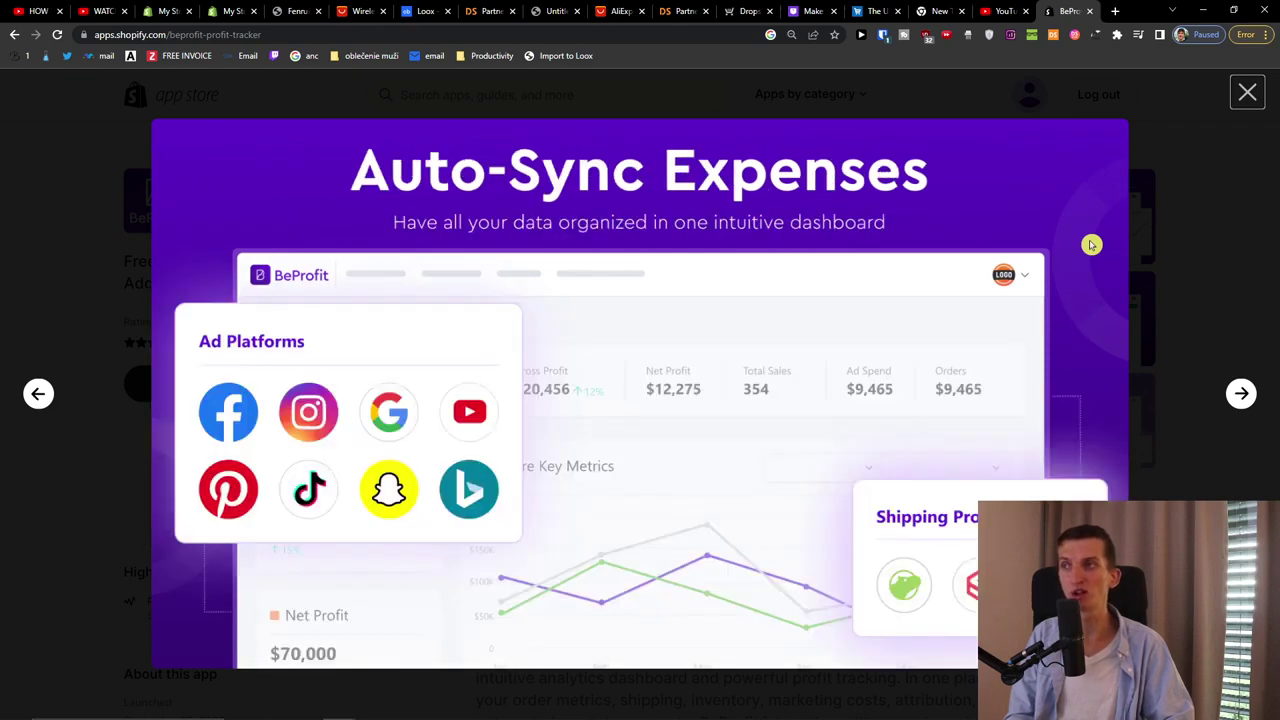
pyautogui.press('Right')
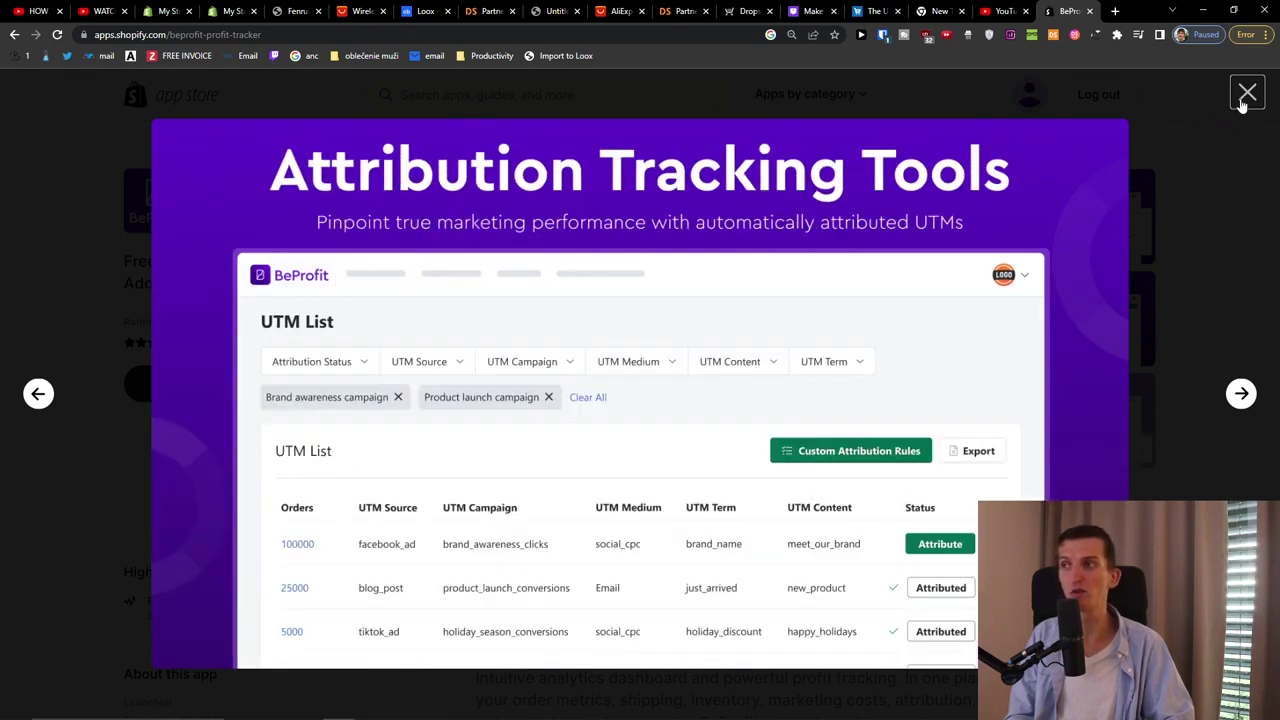
pyautogui.press('Right')
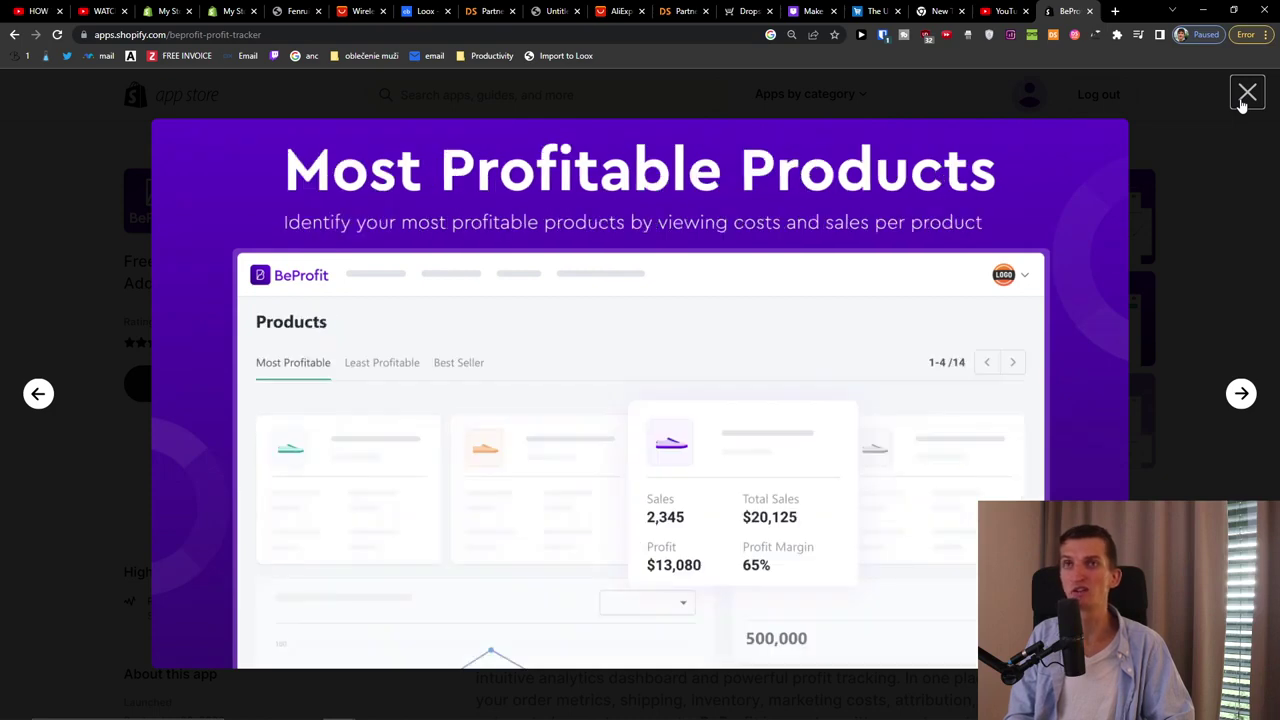
pyautogui.click(1244, 102)
pyautogui.moveTo(214, 185)
pyautogui.mouseDown()
pyautogui.moveTo(321, 216)
pyautogui.moveTo(200, 184)
pyautogui.mouseUp()
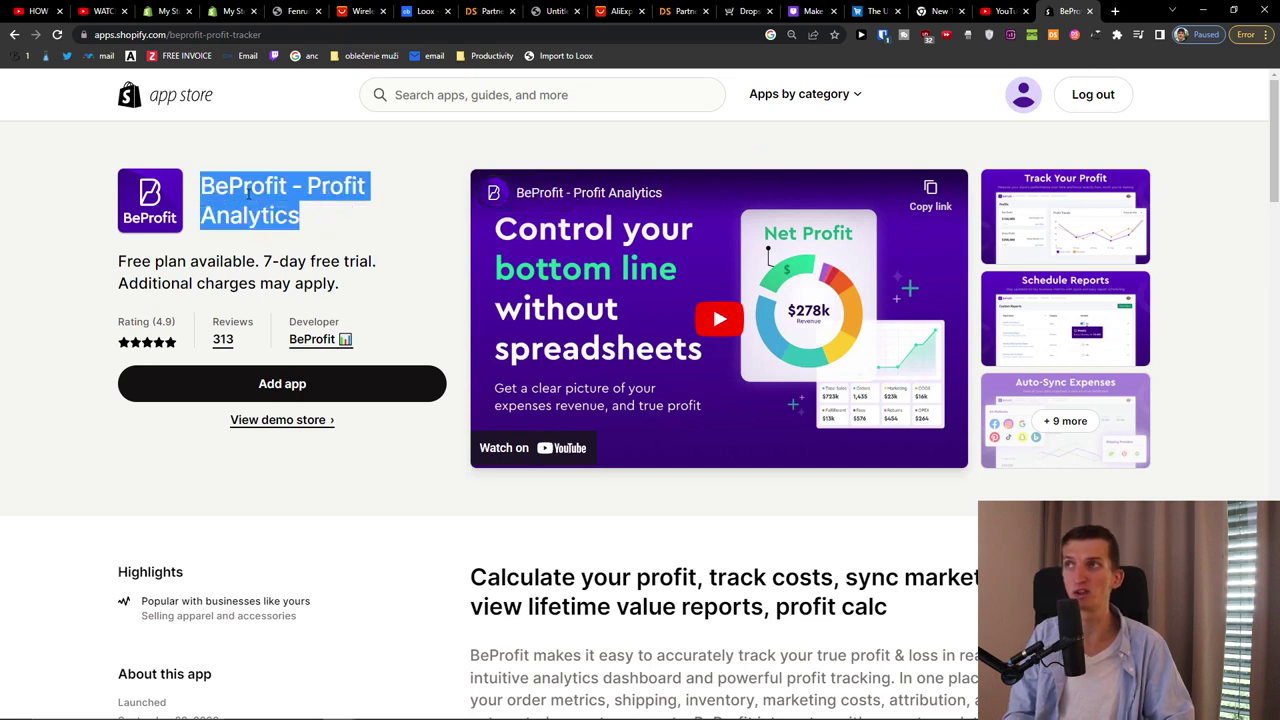
pyautogui.click(427, 106)
# Search the App Store for track123 and open Track123 Order Tracking Upsell.
pyautogui.write('trac')
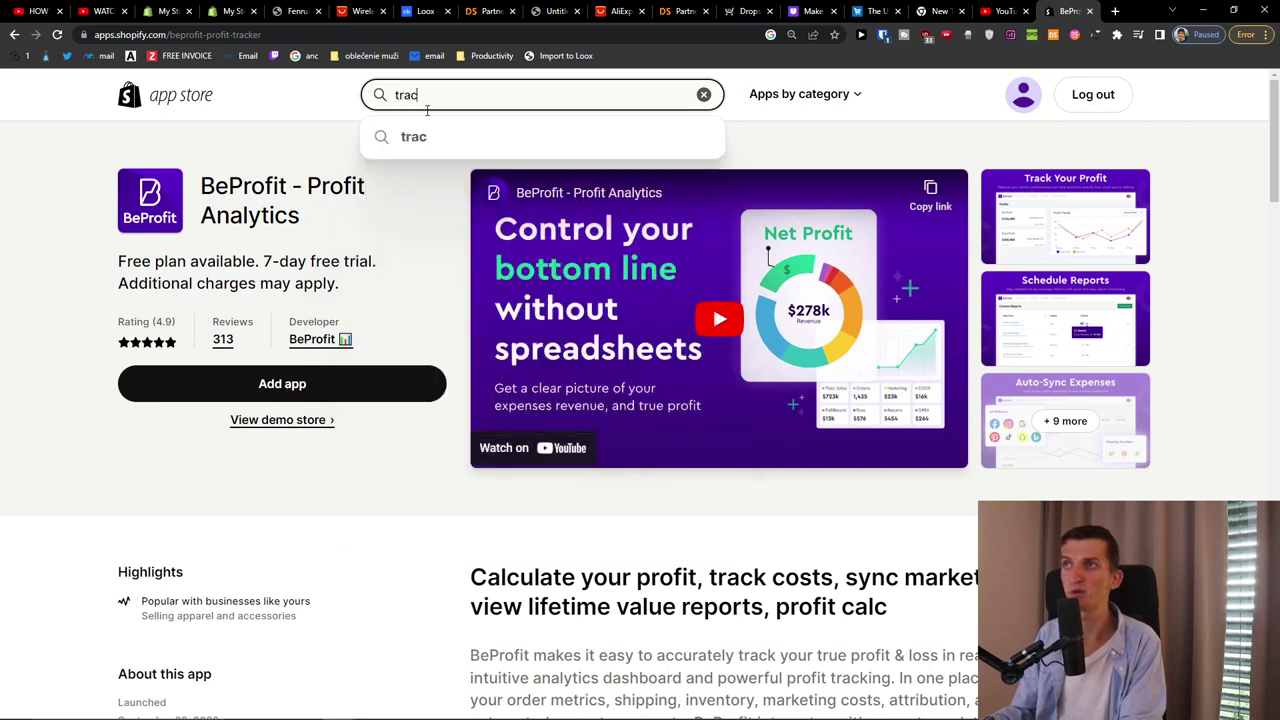
pyautogui.write('k123')
pyautogui.click(455, 131)
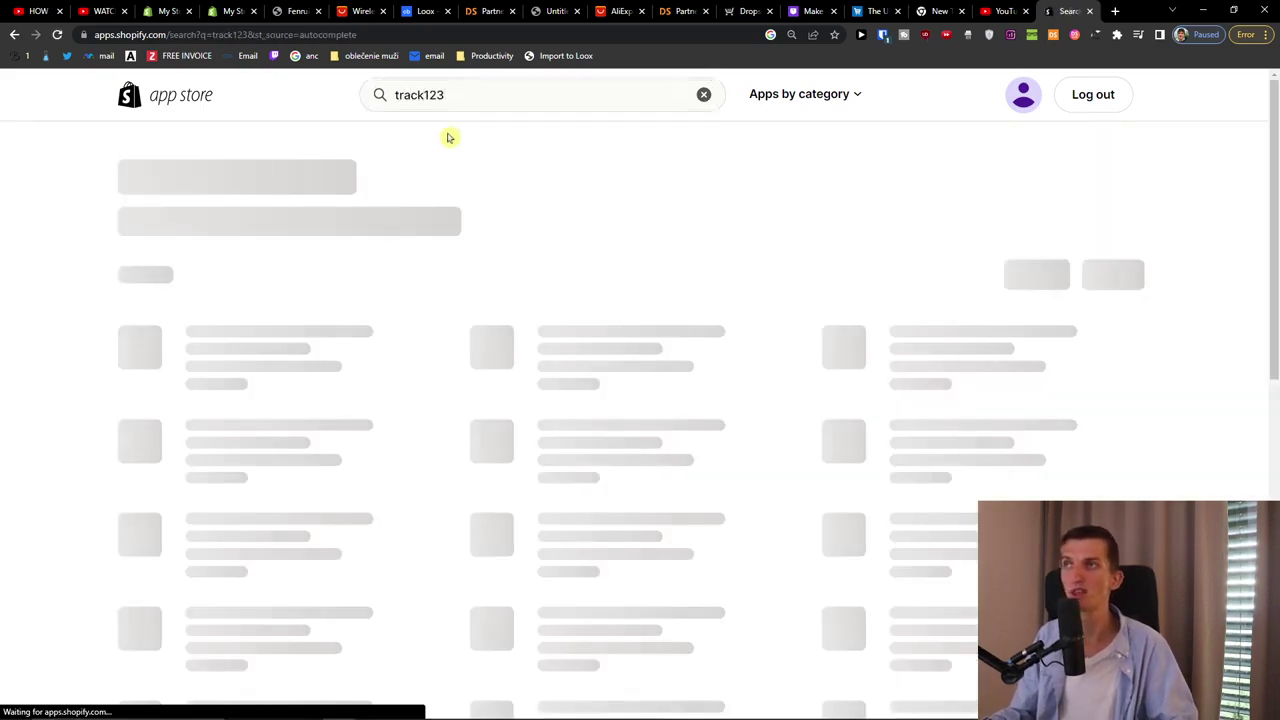
pyautogui.click(316, 390)
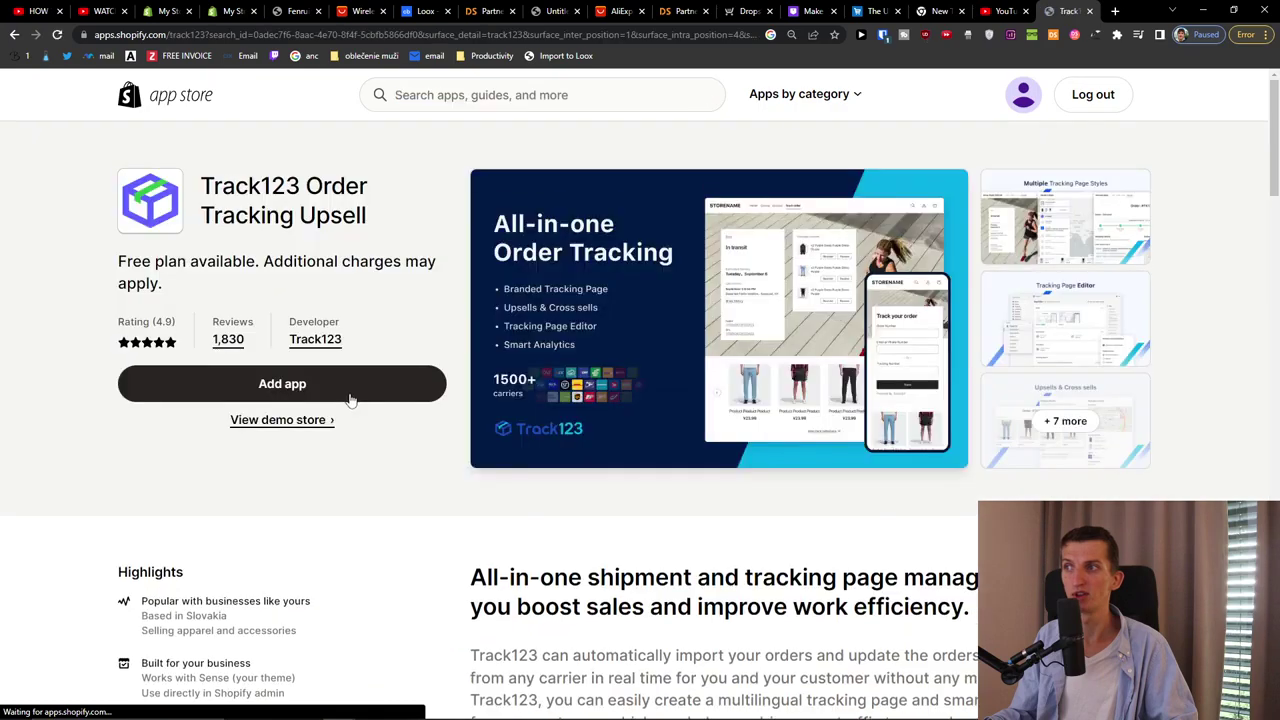
# Enlarge the Track123 main screenshot, browse the gallery, and close it.
pyautogui.scroll(-3, 300, 420)
pyautogui.moveTo(140, 528); pyautogui.dragTo(330, 529)
pyautogui.scroll(3, 256, 542)
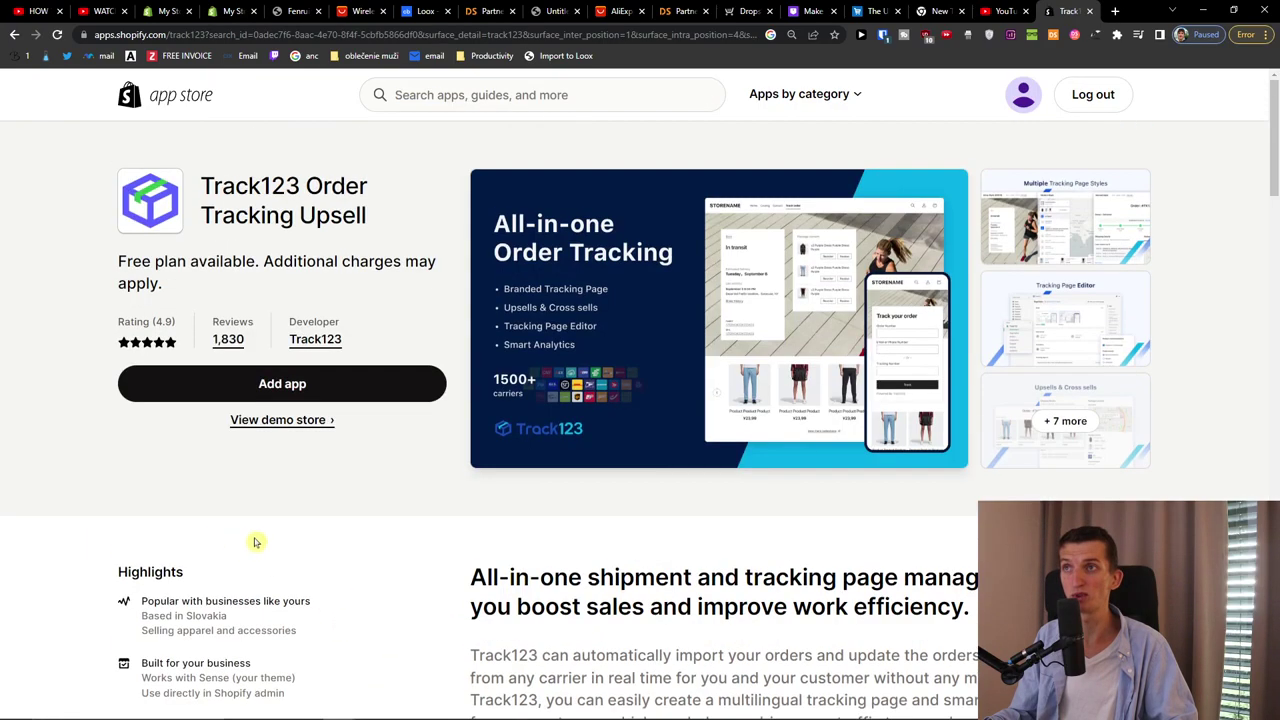
pyautogui.click(711, 327)
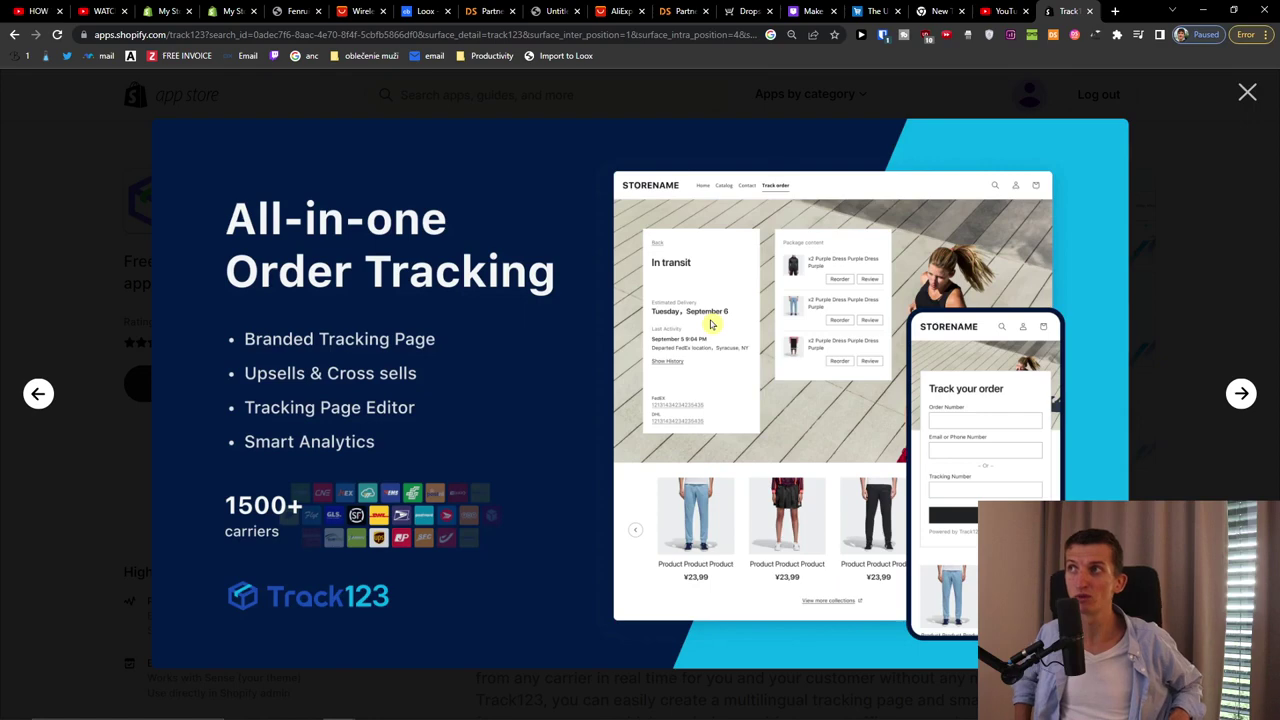
pyautogui.click(443, 110)
pyautogui.click(487, 97)
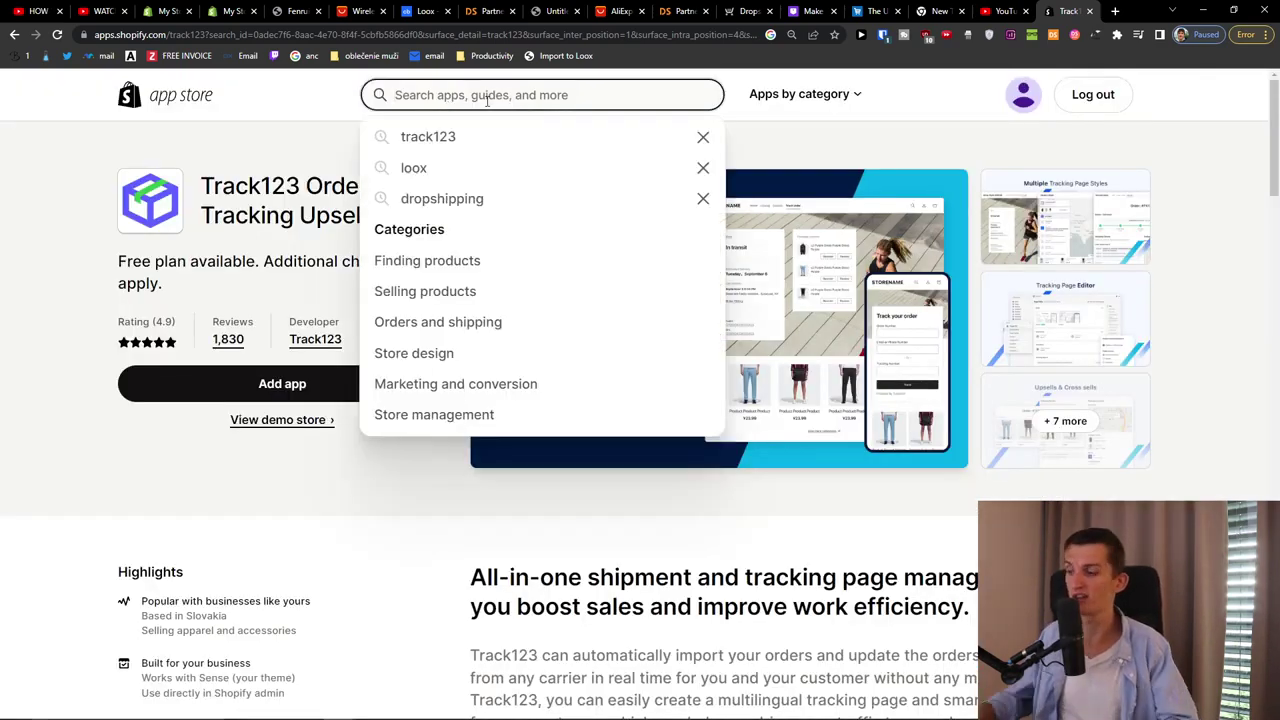
# Search gemp and browse the GemPages Landing Page Builder listing's features and pricing.
pyautogui.write('gemp')
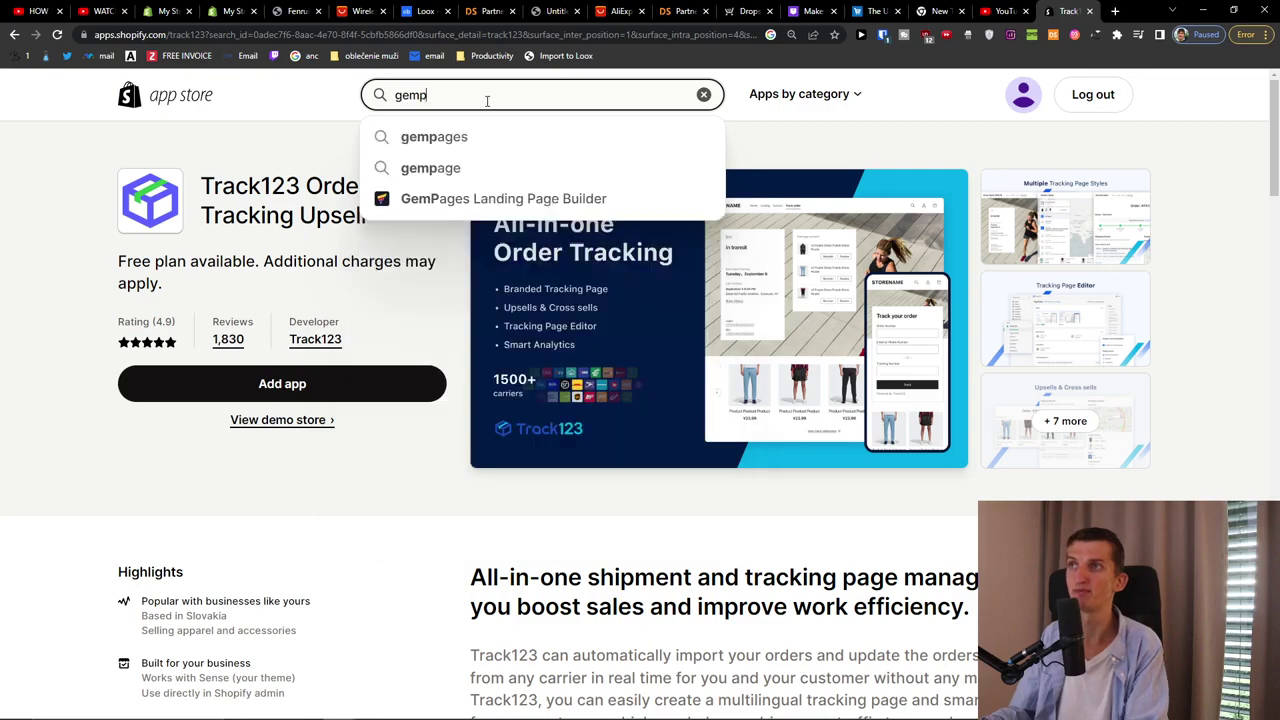
pyautogui.click(457, 198)
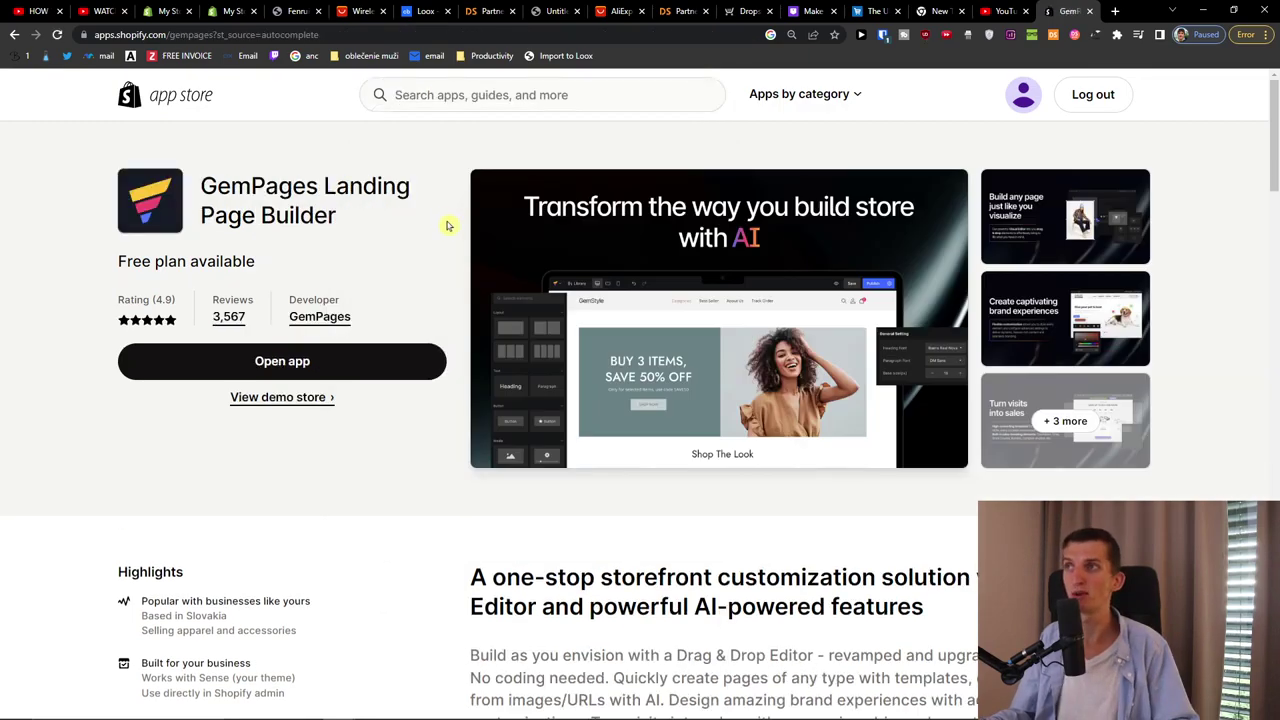
pyautogui.scroll(-1, 447, 231)
pyautogui.scroll(-5, 447, 231)
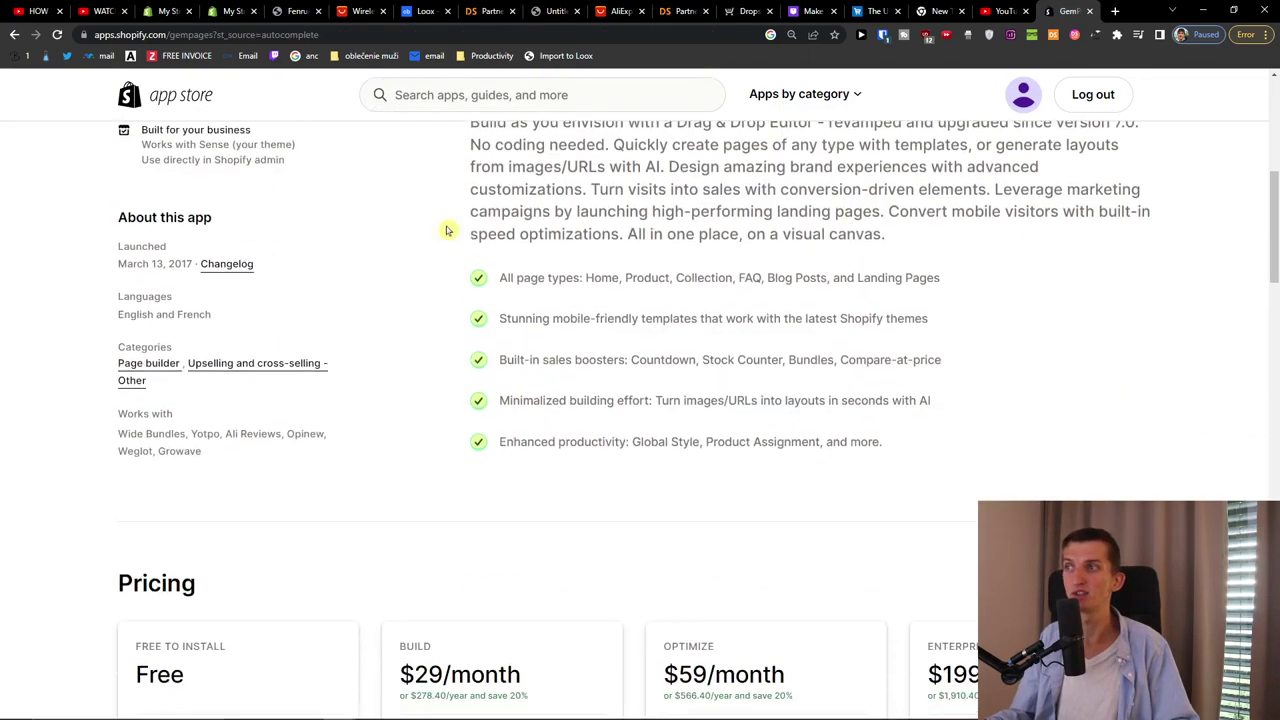
pyautogui.scroll(6, 447, 231)
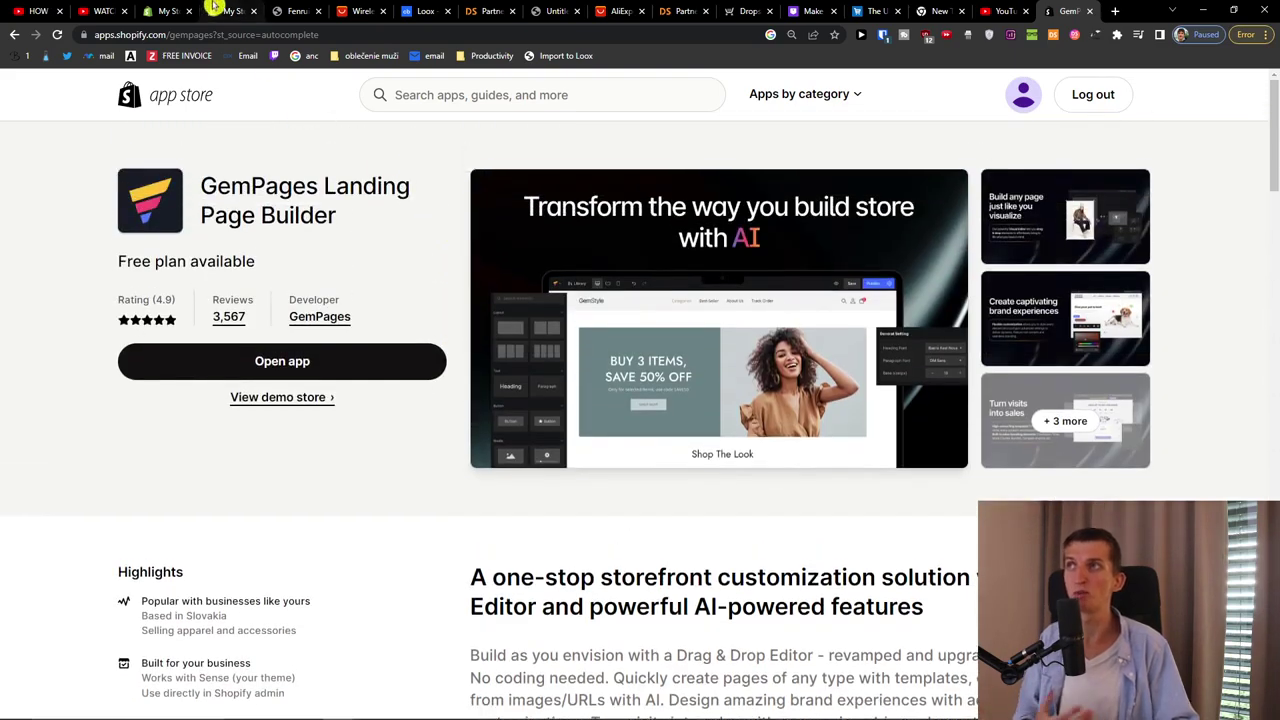
# Switch back to the backpack product storefront preview tab.
pyautogui.moveTo(212, 7)
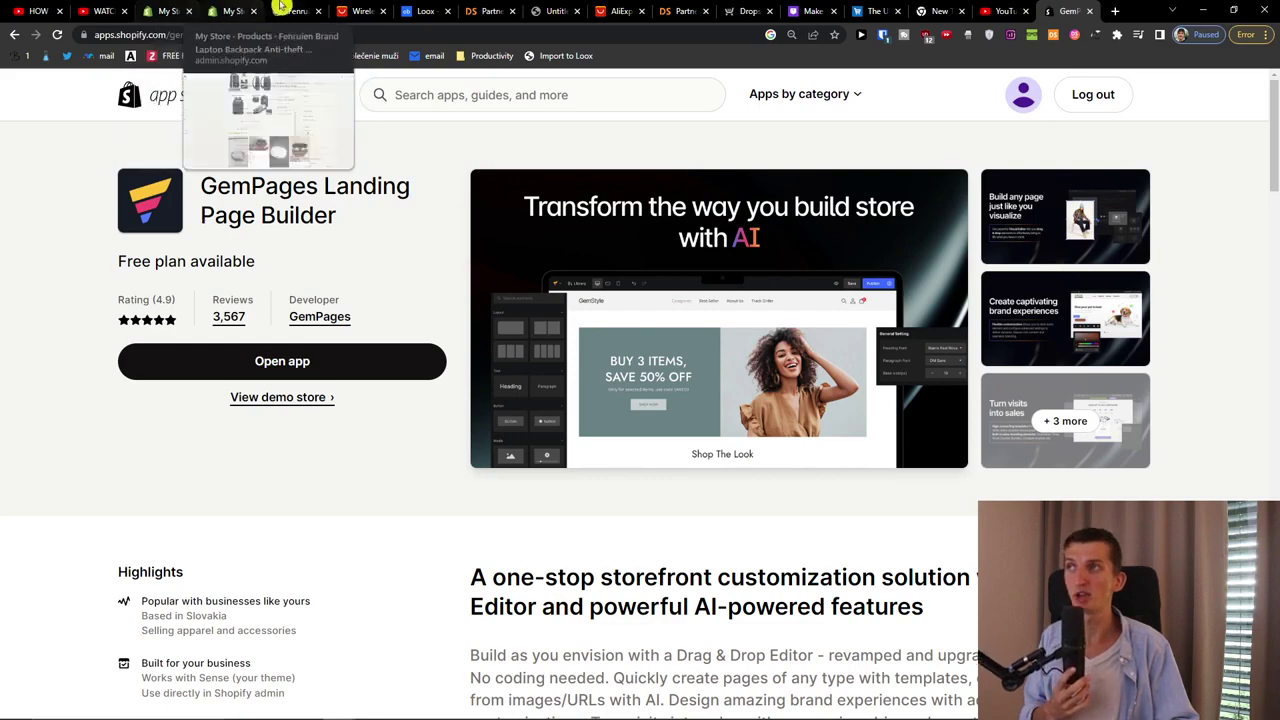
pyautogui.click(325, 9)
pyautogui.scroll(10, 363, 351)
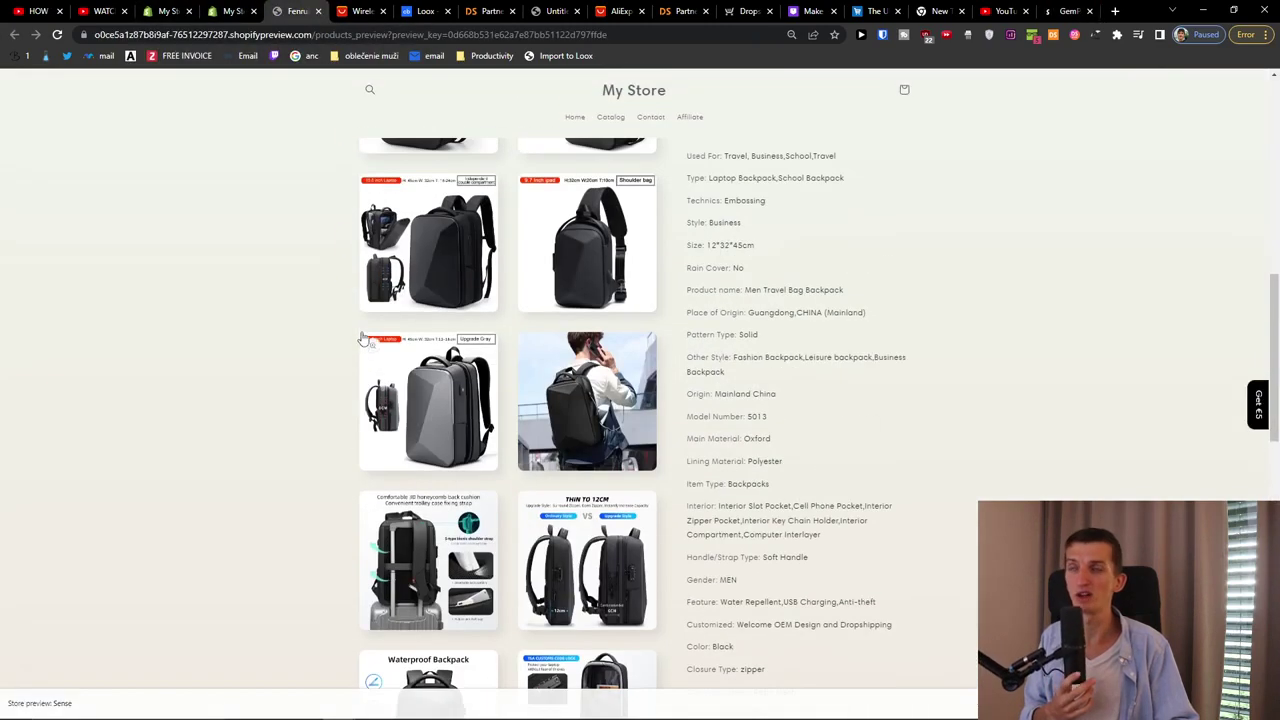